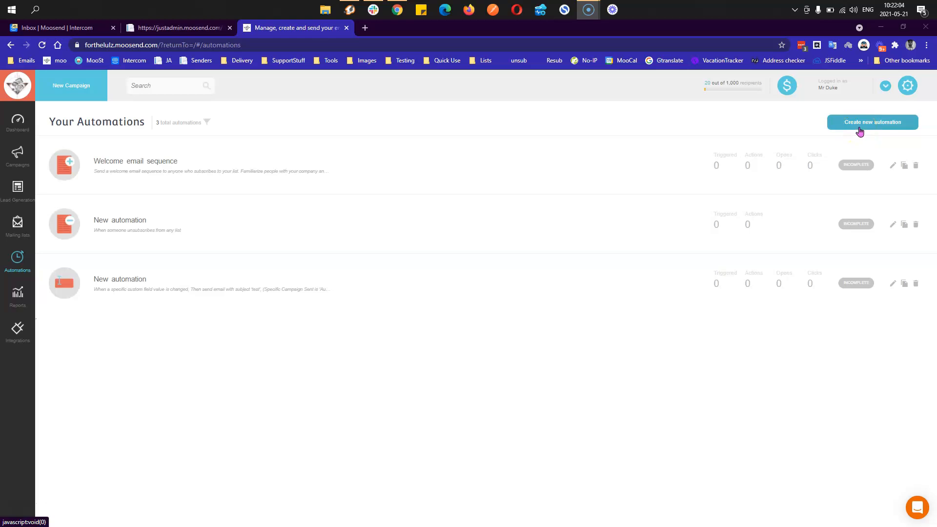
scroll(301, 260, "down", 1)
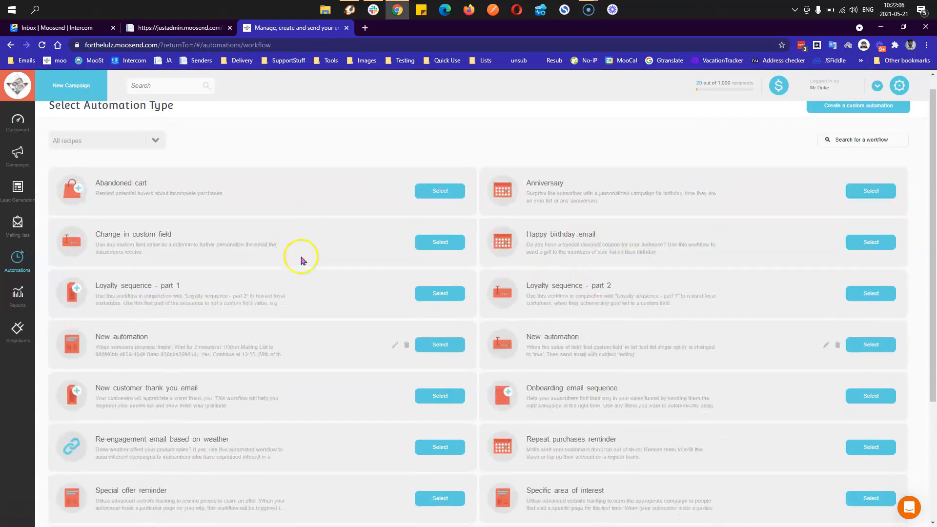
scroll(301, 260, "down", 4)
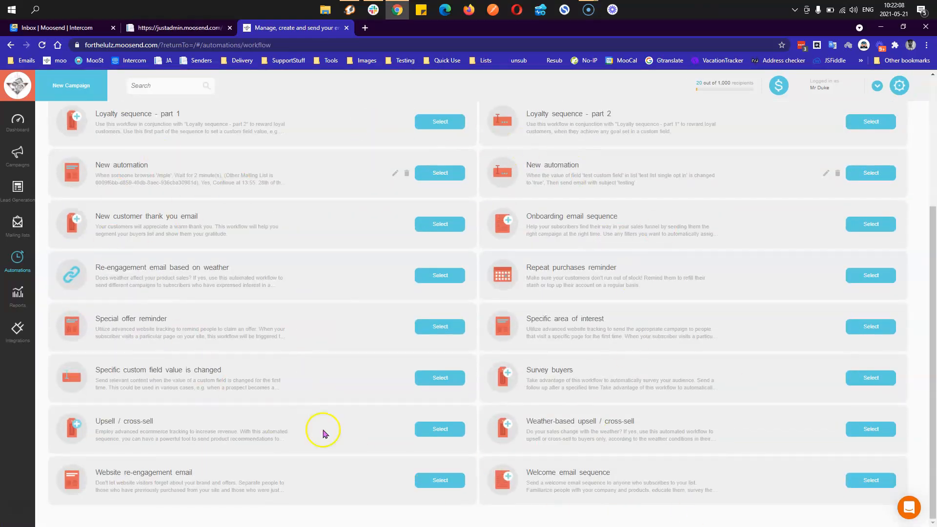
scroll(504, 287, "up", 4)
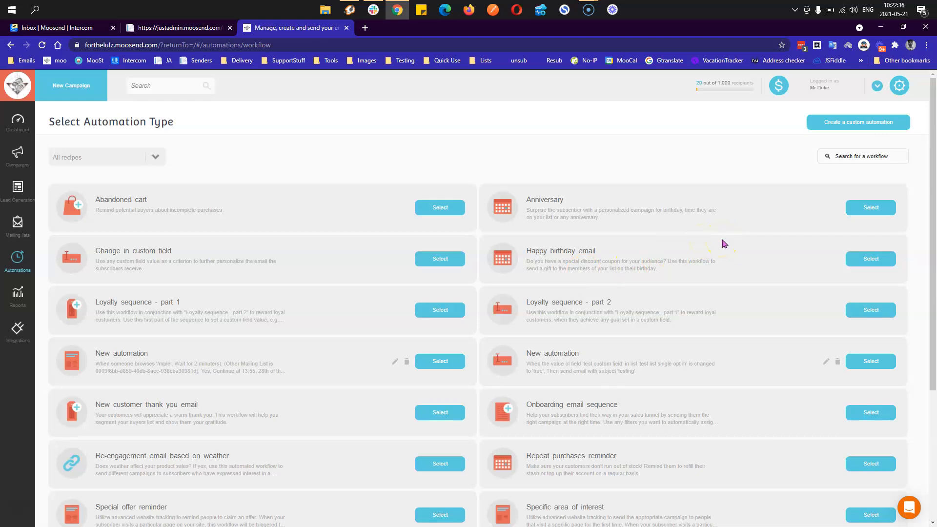
scroll(723, 243, "down", 4)
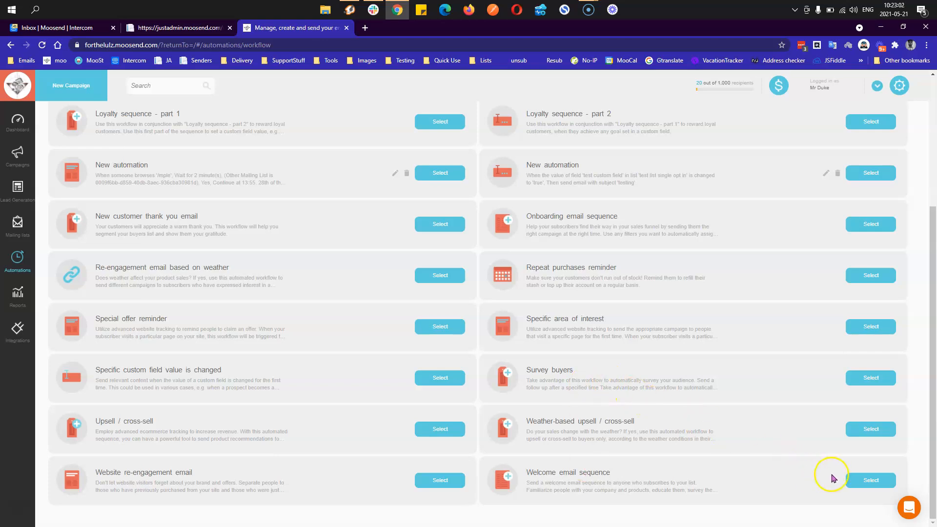
- Create an automation from the Welcome email sequence recipe and review its 12 pending wait and email tasks
left_click(858, 481)
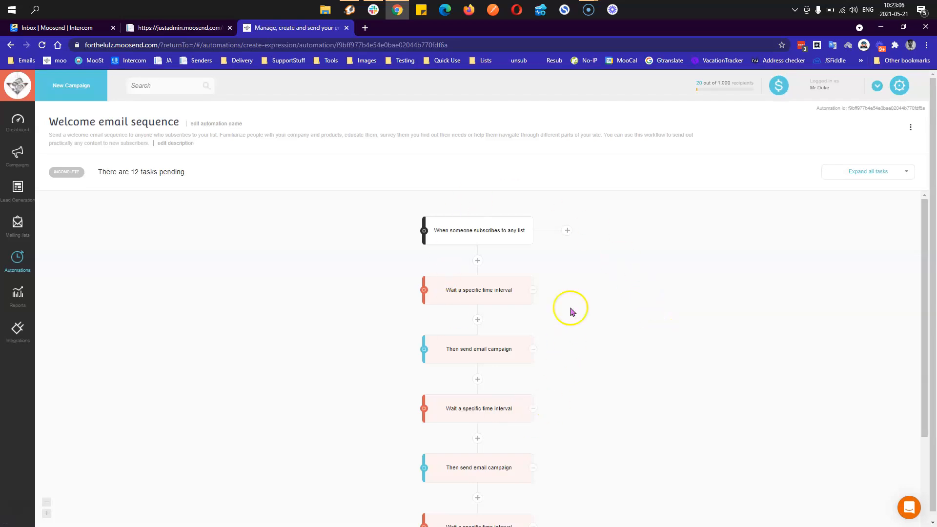
scroll(580, 305, "down", 5)
scroll(493, 263, "up", 5)
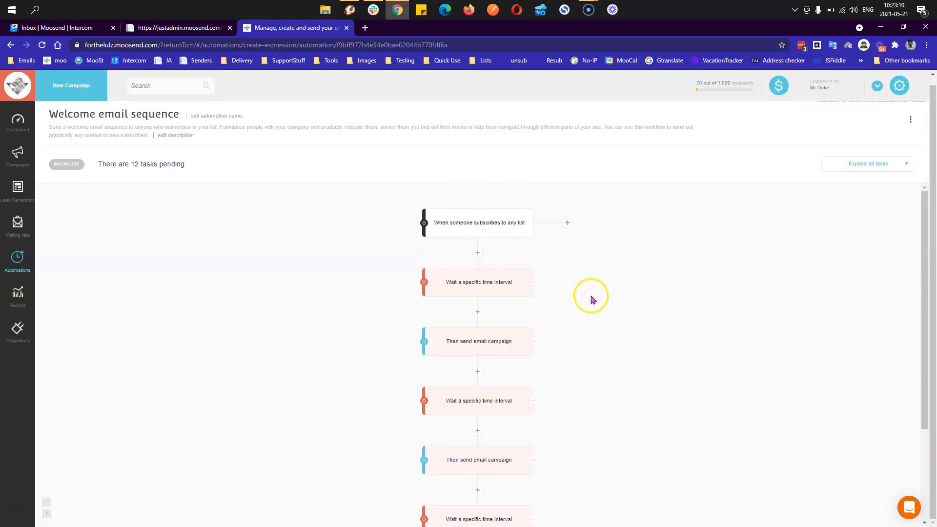
scroll(592, 302, "up", 1)
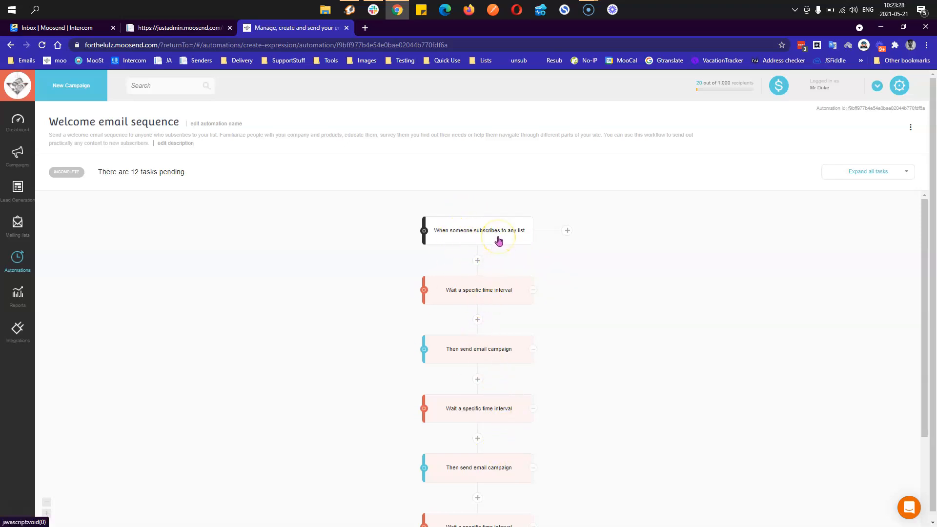
mouse_move(483, 296)
scroll(483, 453, "down", 5)
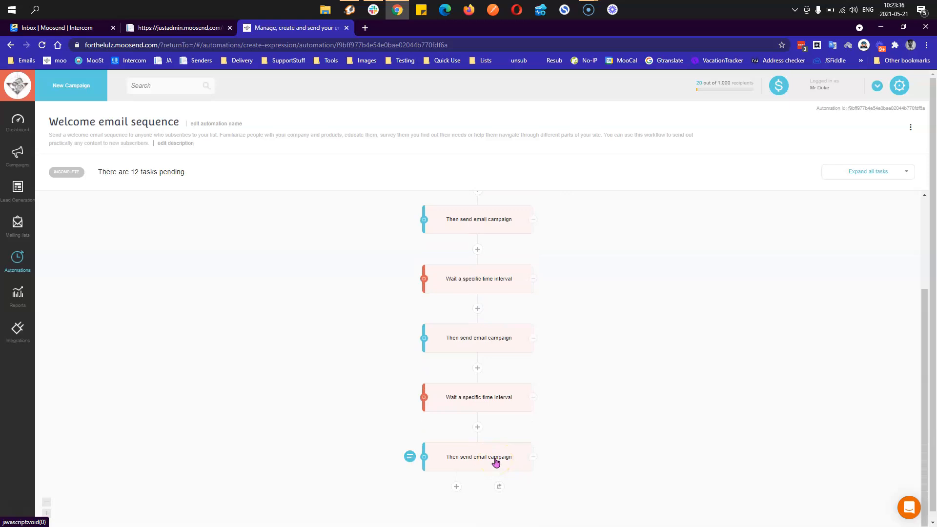
- Delete the trailing workflow steps until only the subscribe trigger, one wait and one email remain
left_click(534, 461)
left_click(534, 460)
left_click(534, 458)
left_click(534, 460)
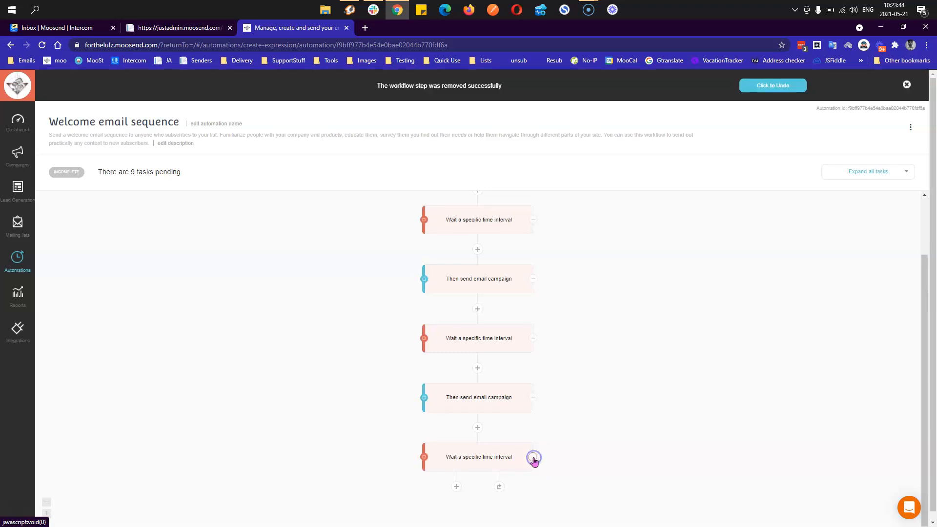
left_click(533, 460)
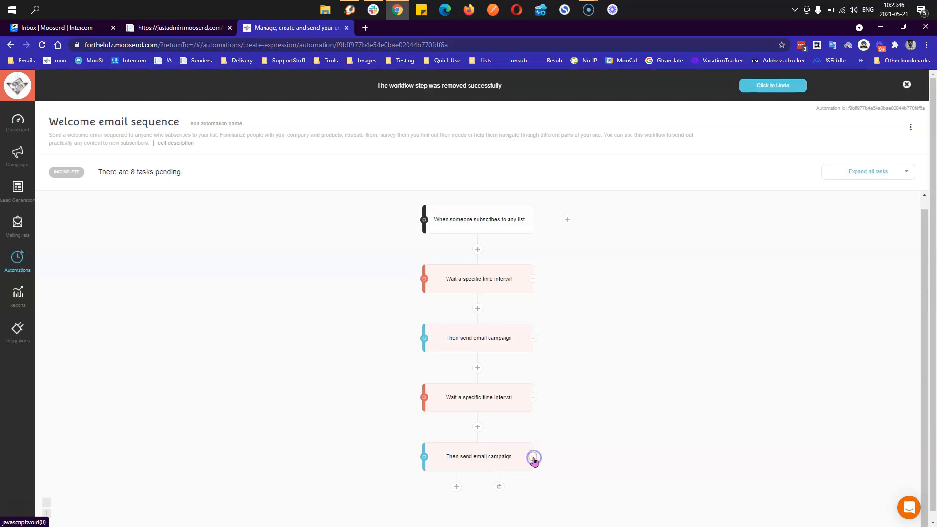
left_click(536, 412)
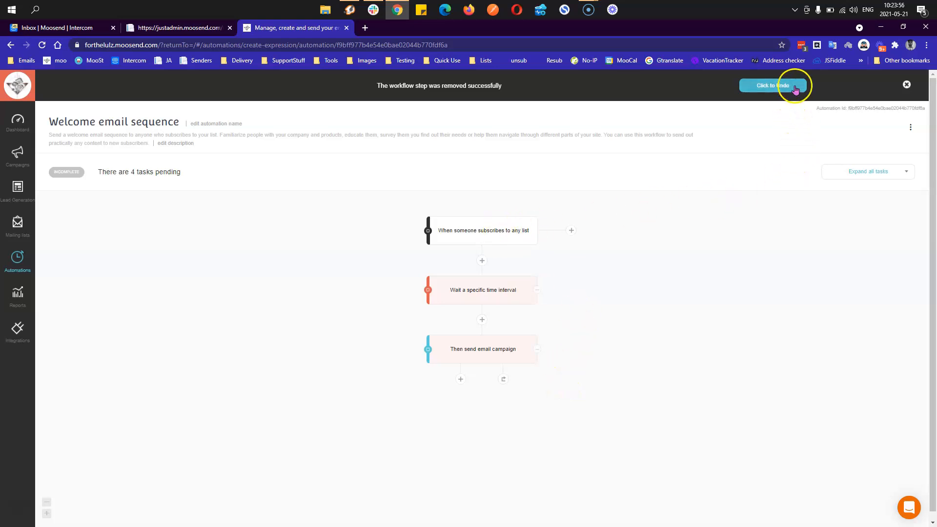
left_click(906, 84)
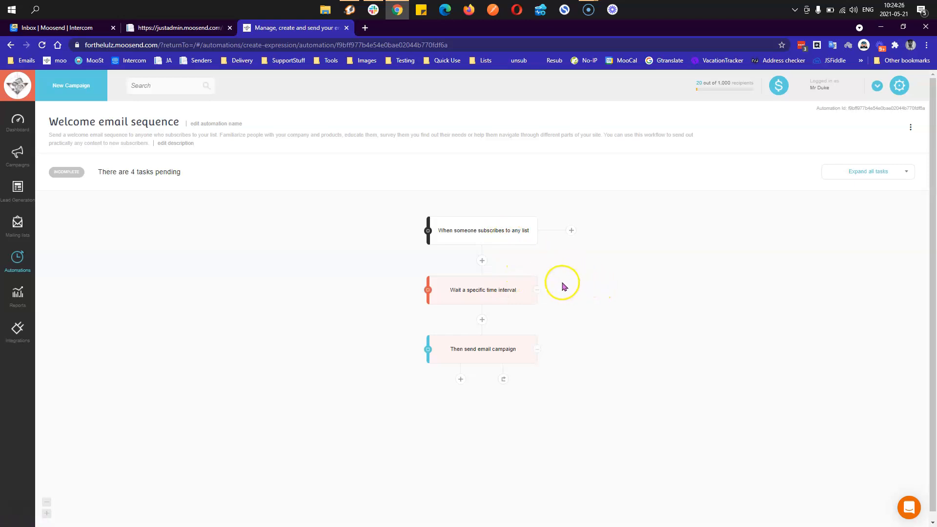
- Try the wait step's unit, specific-date, weekday and day-of-month options, then revert to a time interval
left_click(505, 295)
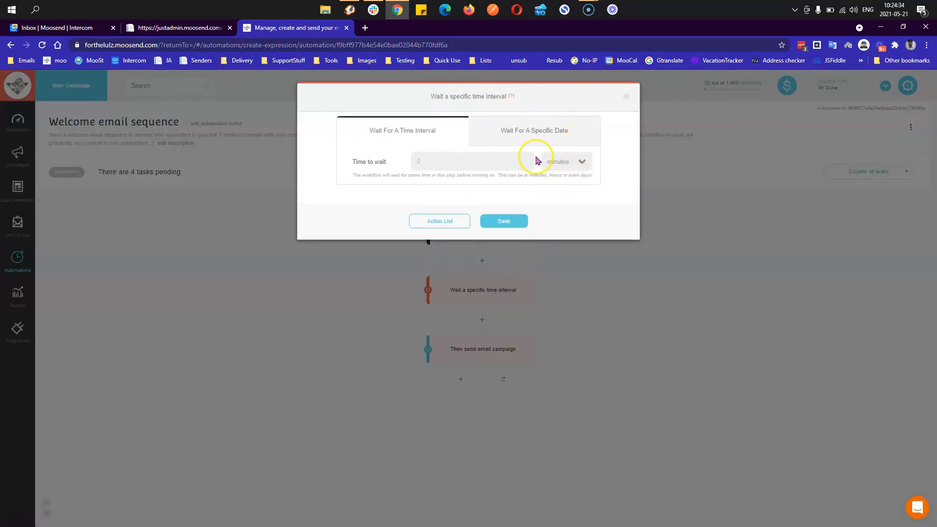
left_click(579, 162)
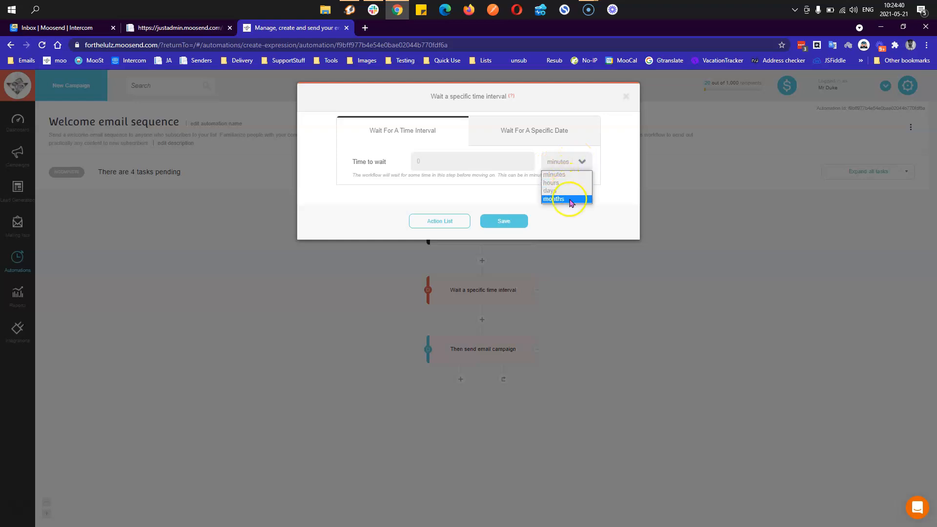
left_click(617, 169)
left_click(560, 141)
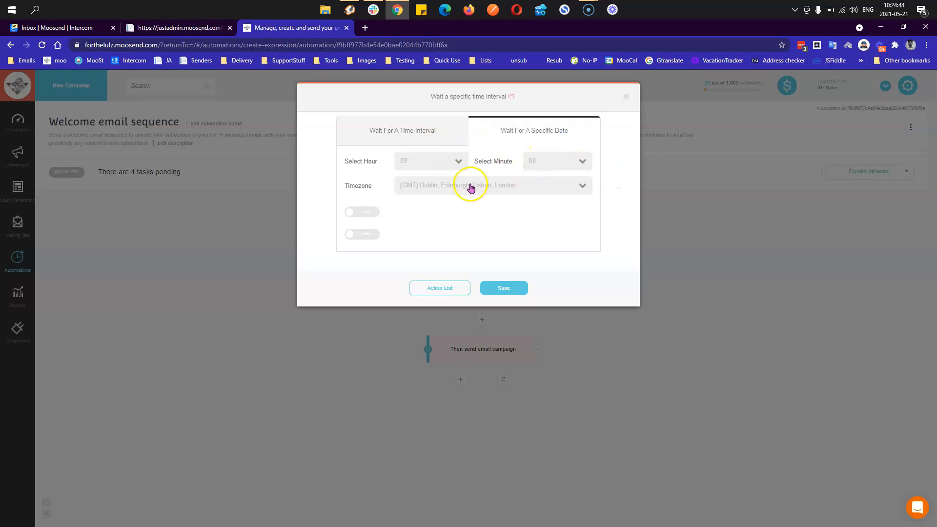
left_click(370, 212)
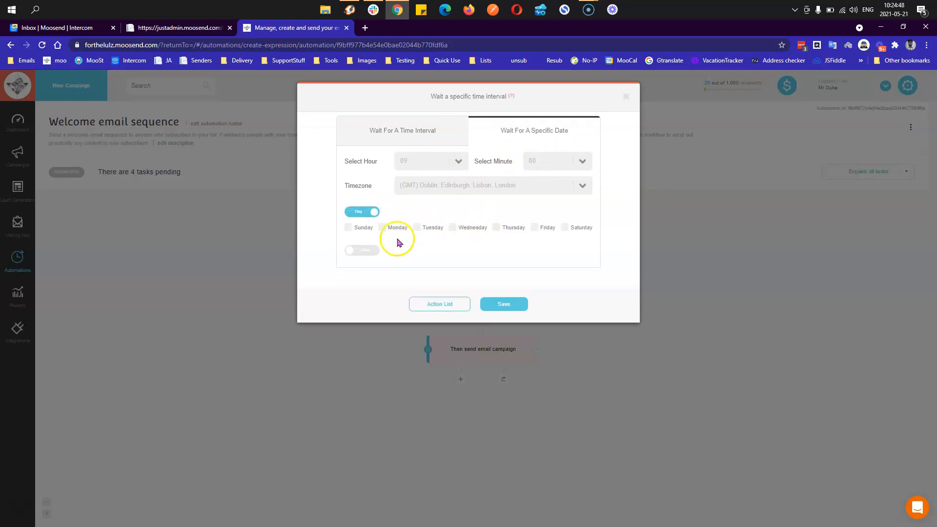
left_click(370, 251)
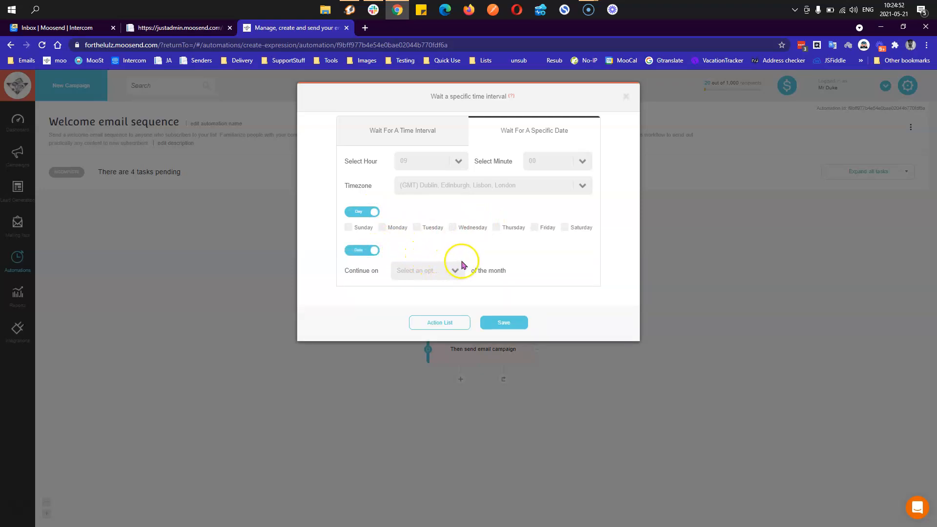
left_click(367, 213)
left_click(366, 235)
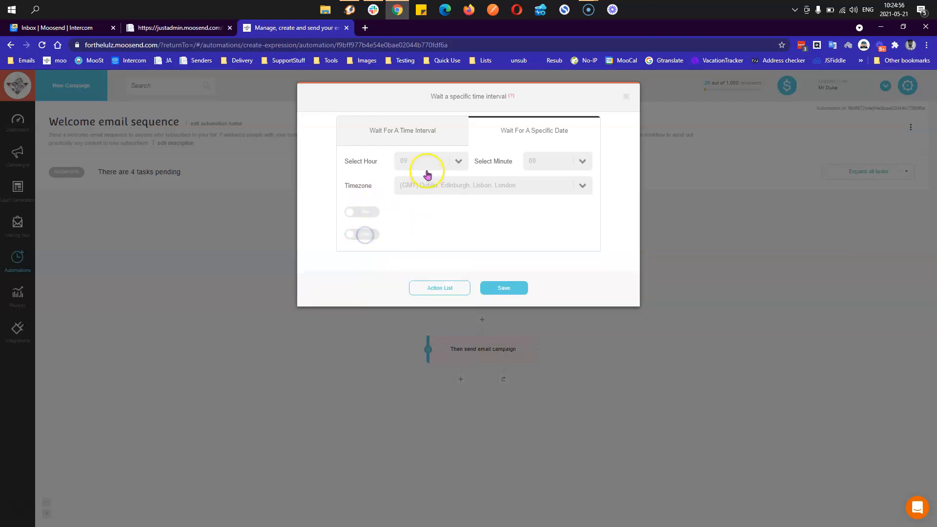
left_click(422, 138)
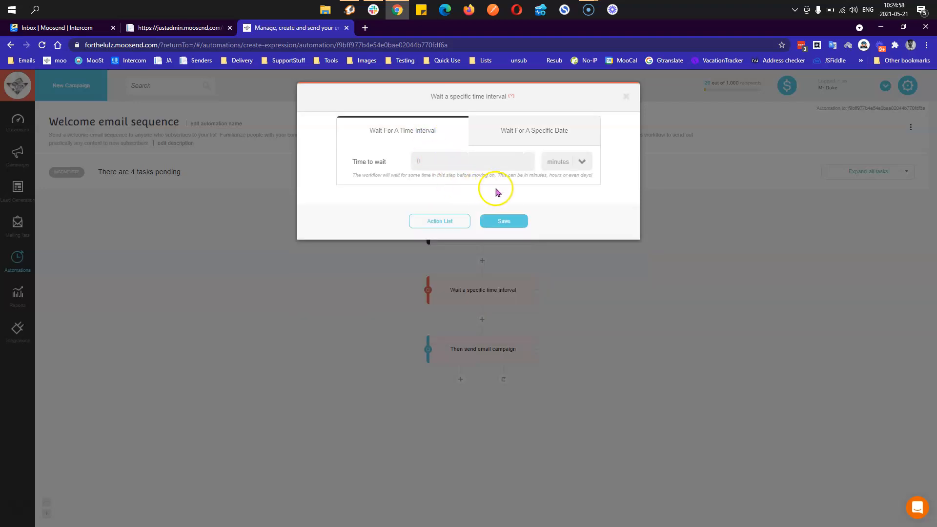
- Set the wait to 1 minute and save it
left_click(568, 166)
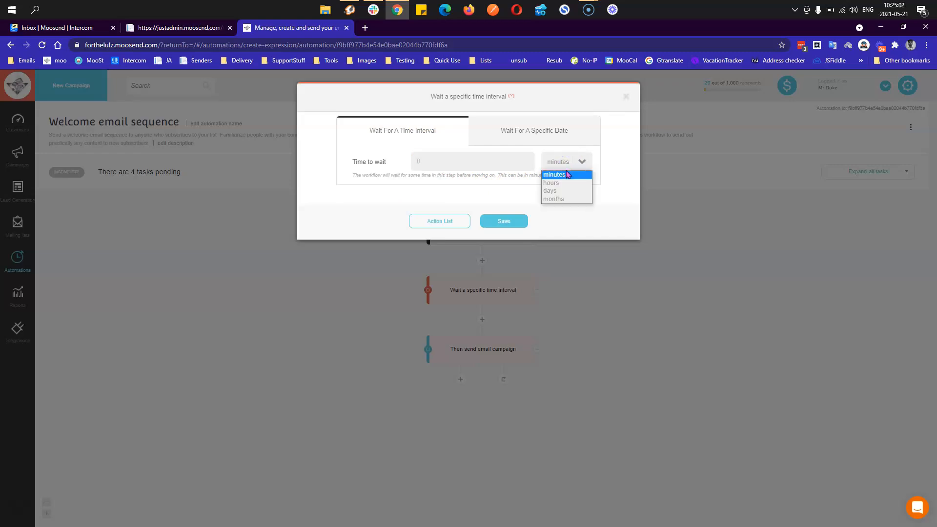
left_click(561, 174)
left_click(512, 165)
type("1")
left_click(515, 223)
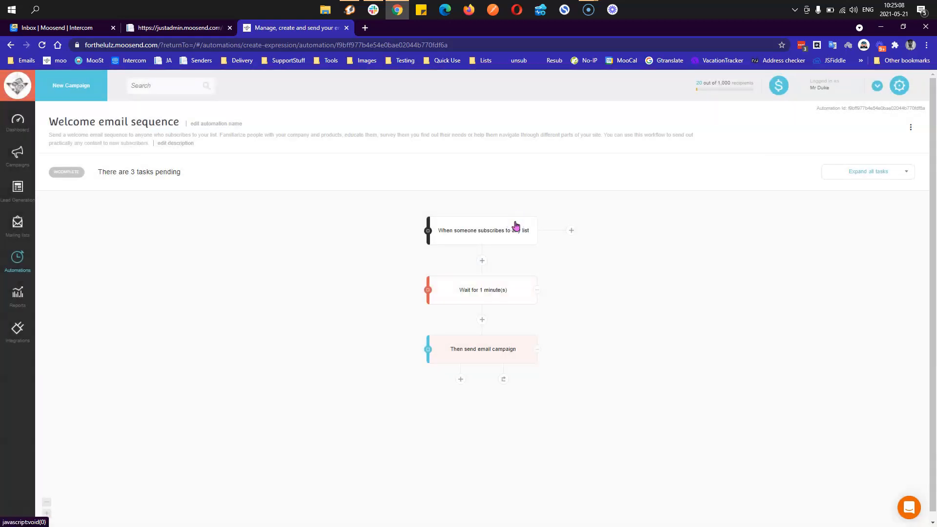
- Set the subscribe trigger's Trigger only once? option to No - Trigger for every subscription
mouse_move(523, 291)
left_click(495, 231)
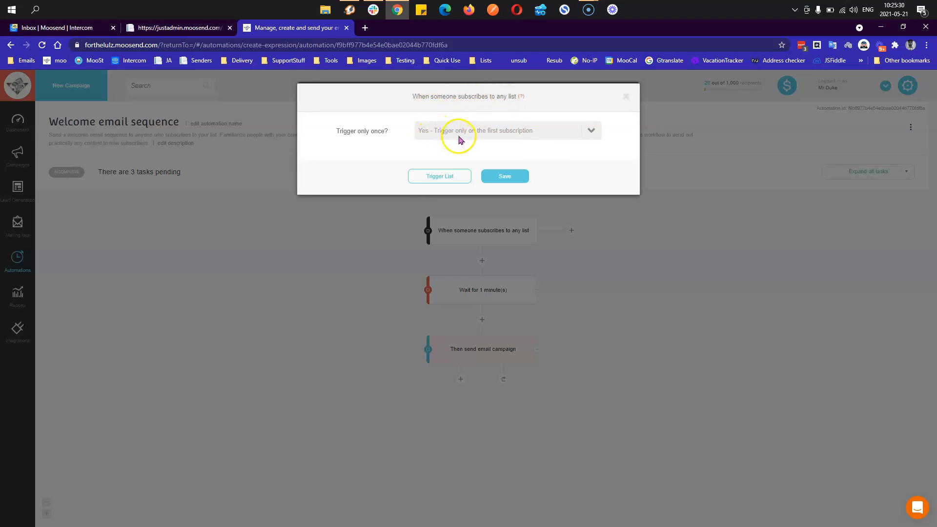
left_click(515, 133)
left_click(516, 132)
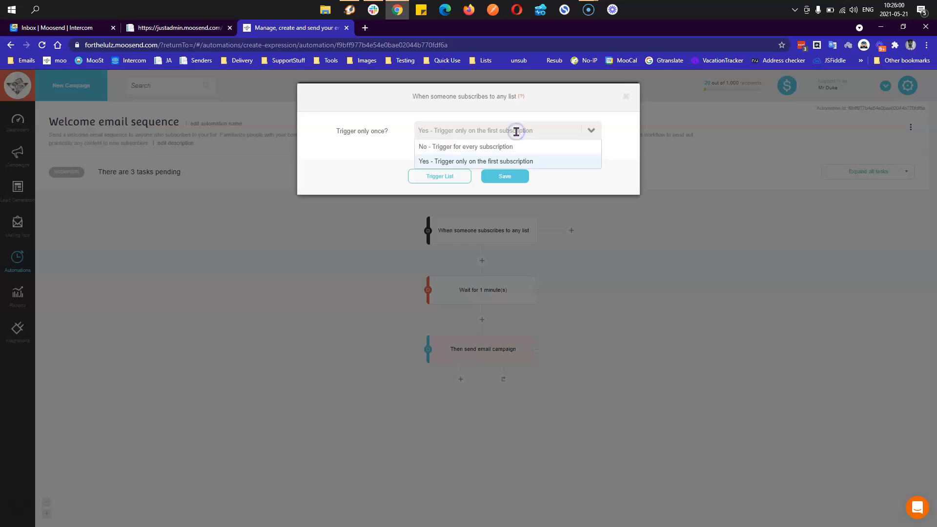
left_click(509, 146)
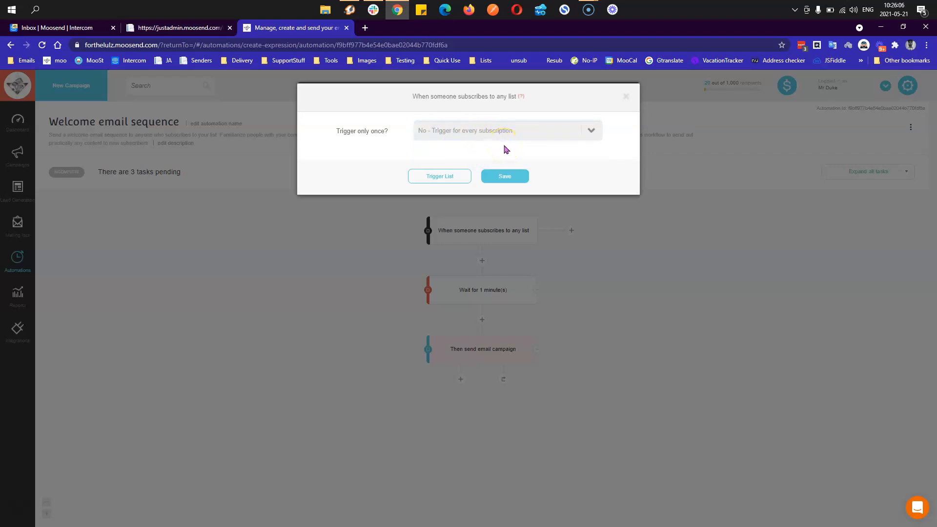
- Page through the available triggers and filter them to List Engagement
left_click(457, 177)
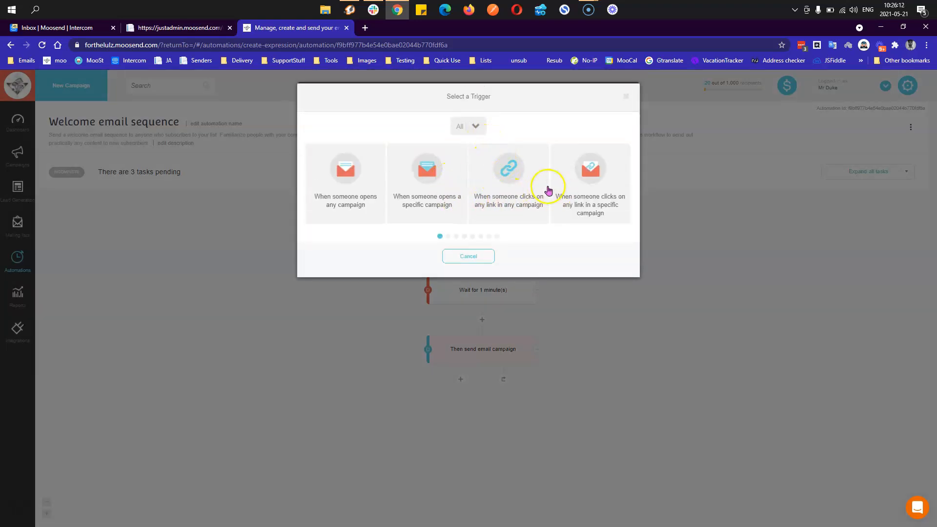
left_click(448, 236)
left_click(457, 236)
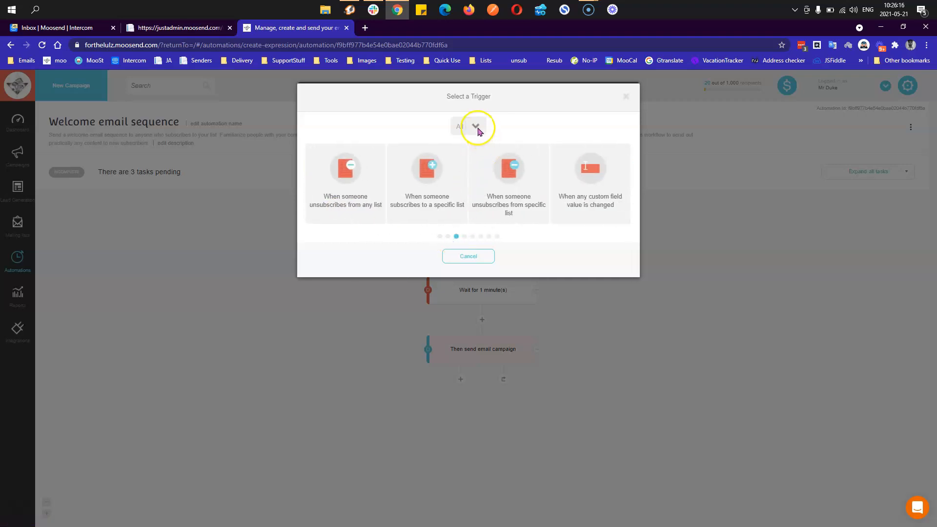
left_click(439, 236)
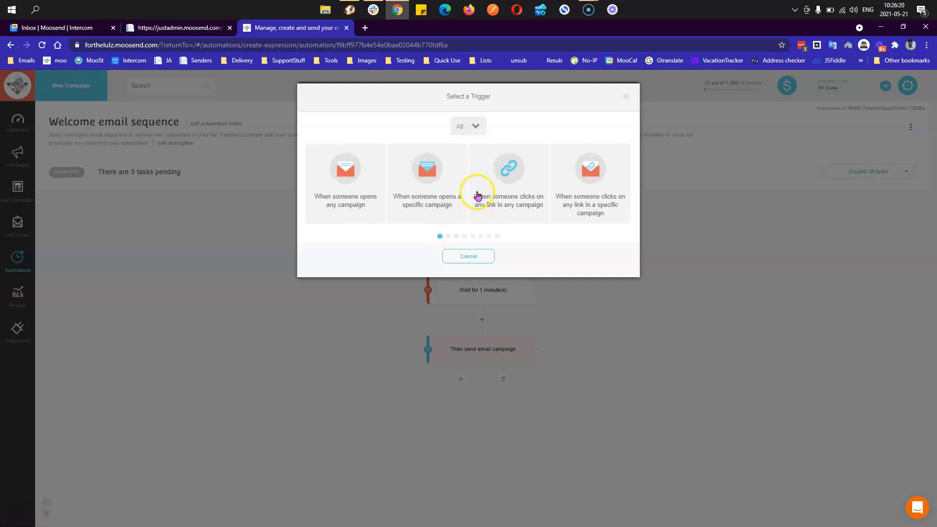
left_click(476, 128)
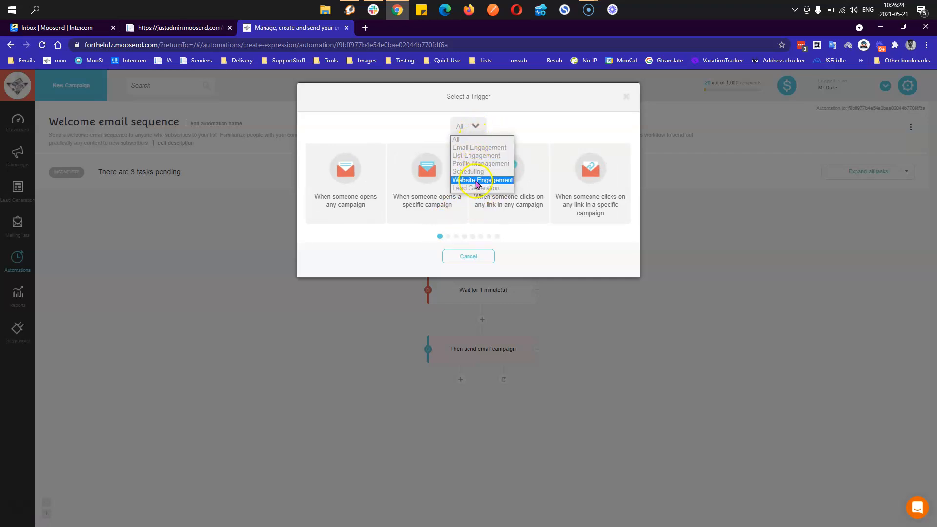
left_click(488, 156)
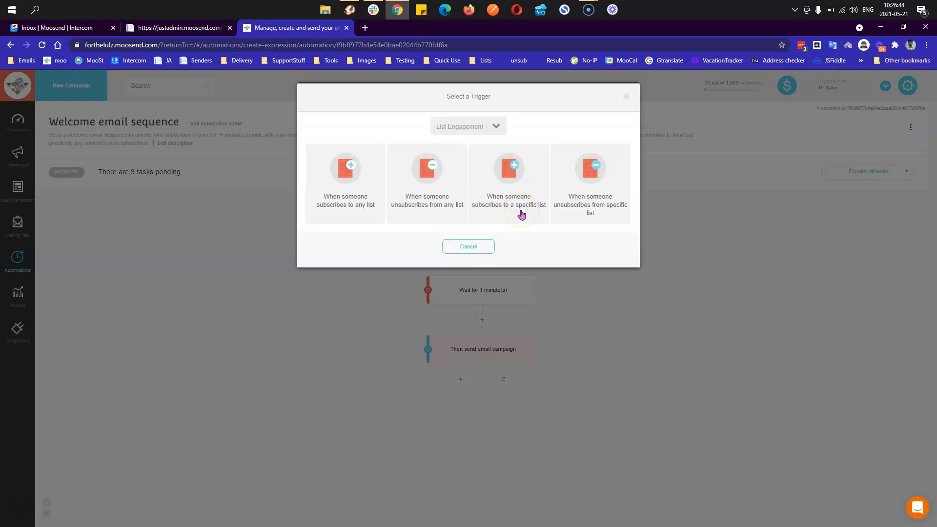
left_click(518, 216)
left_click(580, 214)
- Set Trigger only once? to Yes - Trigger only on the first subscription and save
left_click(349, 209)
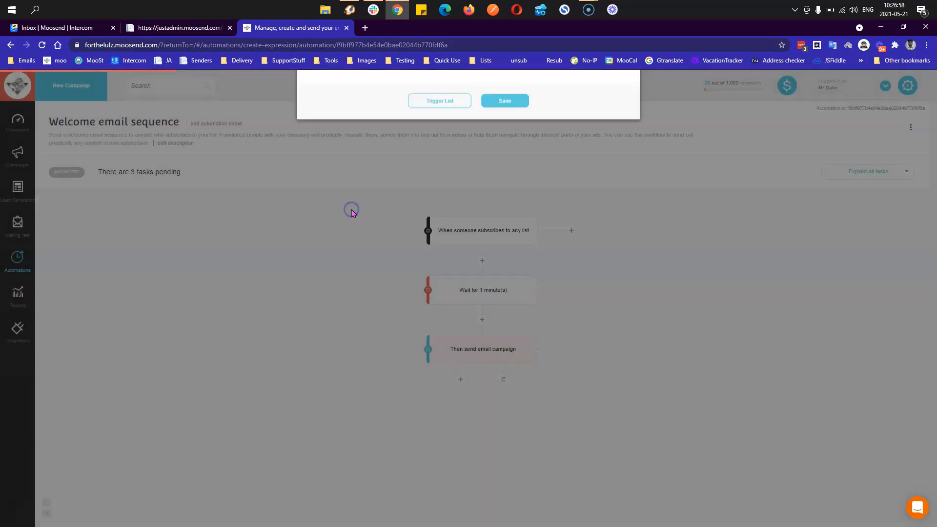
left_click(449, 130)
left_click(452, 160)
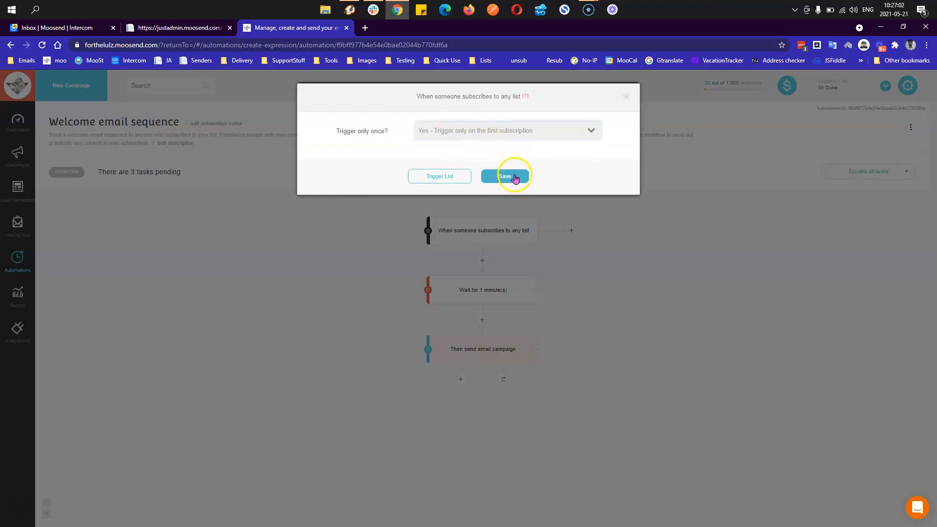
left_click(514, 181)
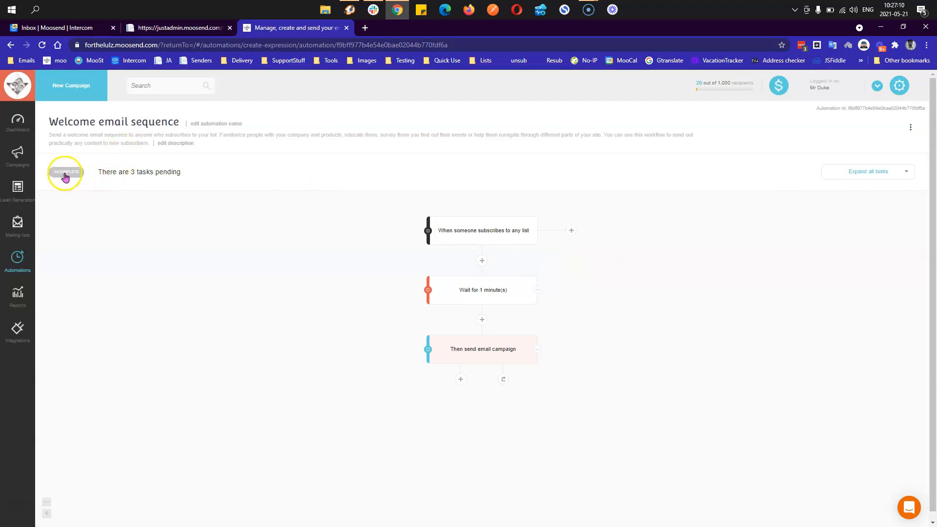
- Give the email step the subject 'Hey You!', the first sender, and an Emails Per Day Cap of 1
left_click(491, 351)
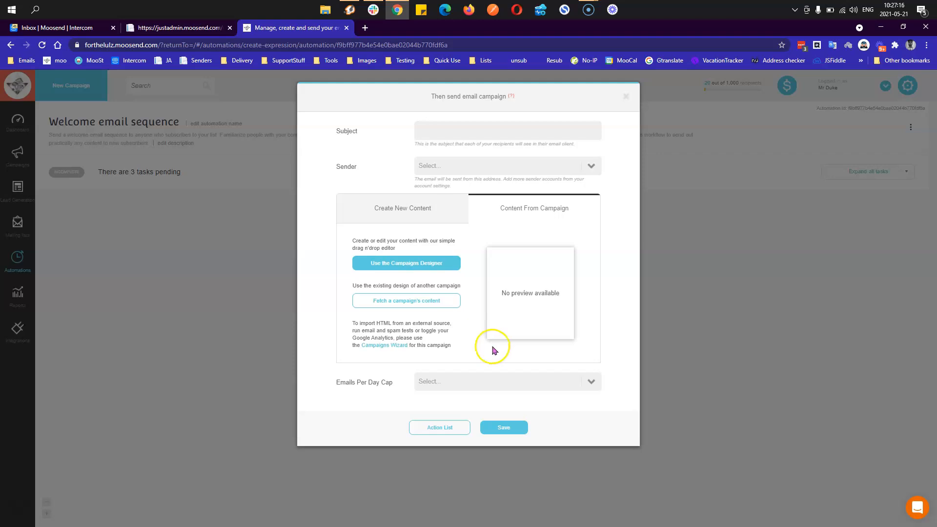
left_click(453, 133)
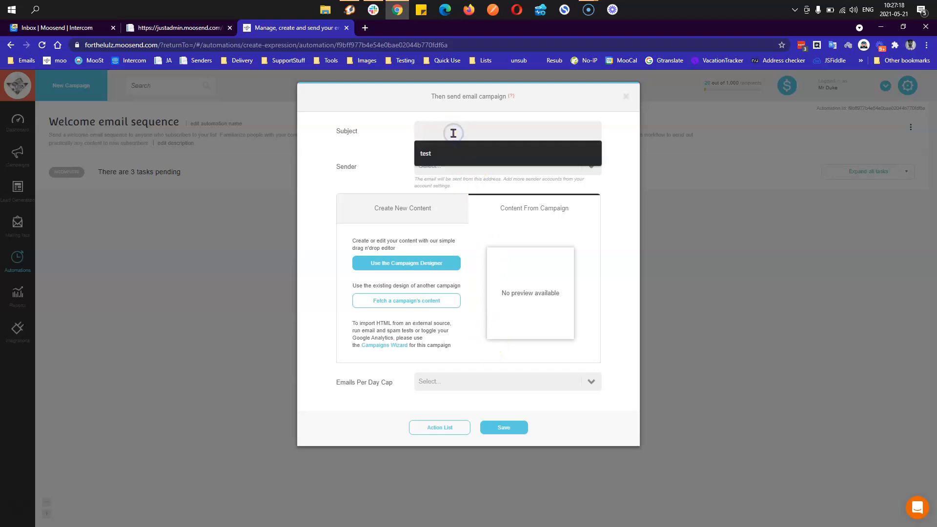
type("Hey You!")
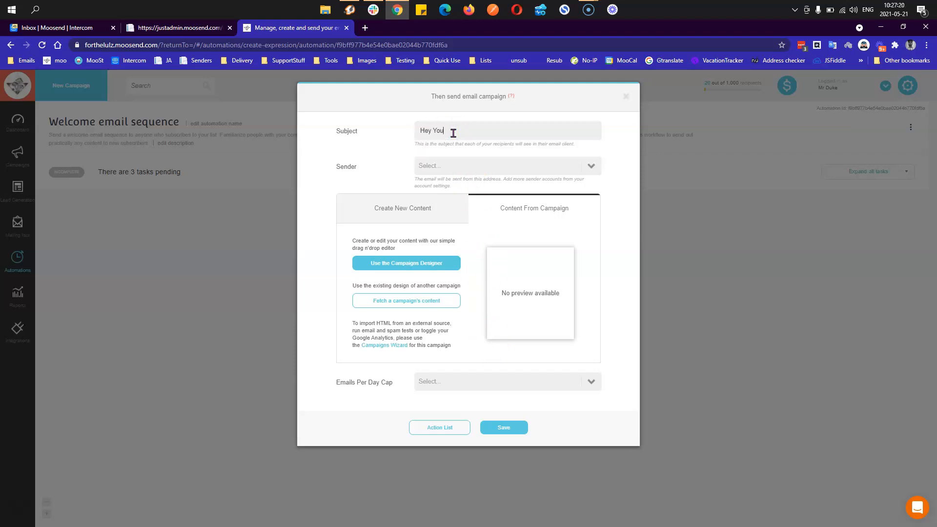
left_click(454, 167)
left_click(470, 183)
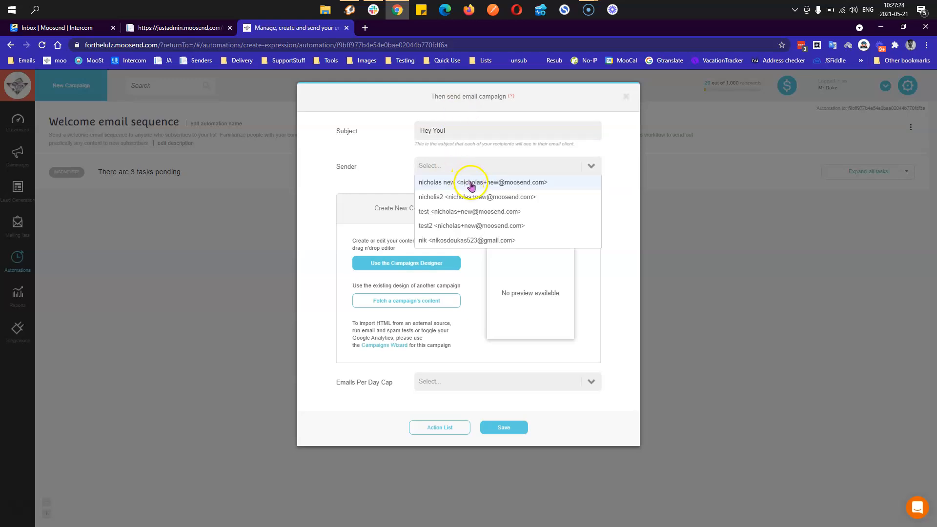
left_click(470, 185)
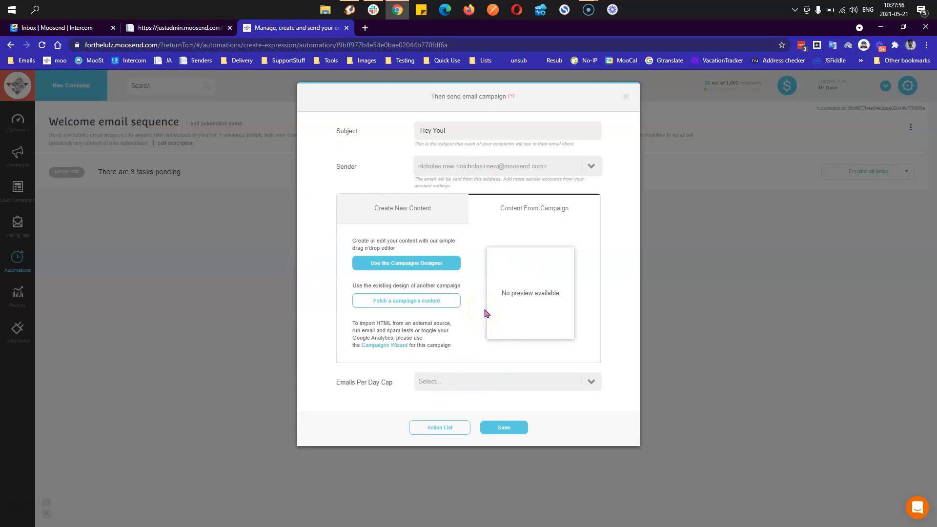
left_click(494, 381)
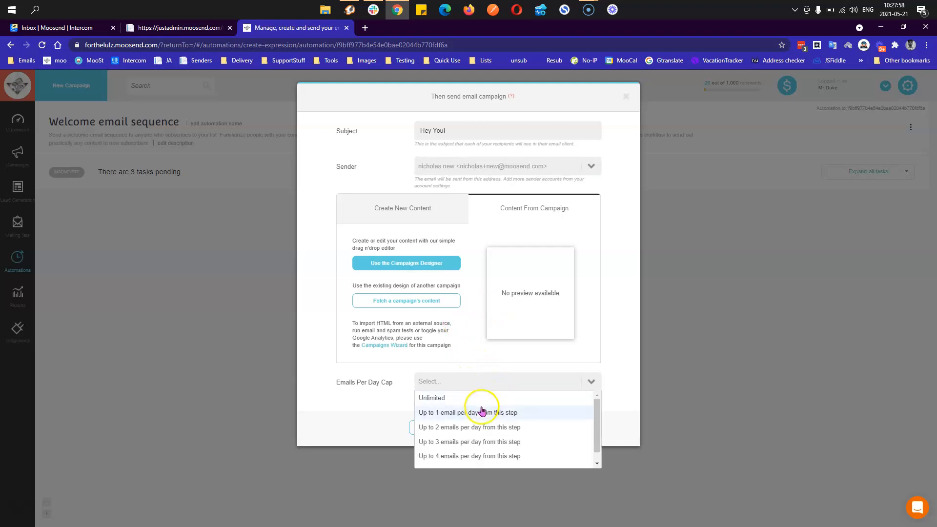
left_click(482, 411)
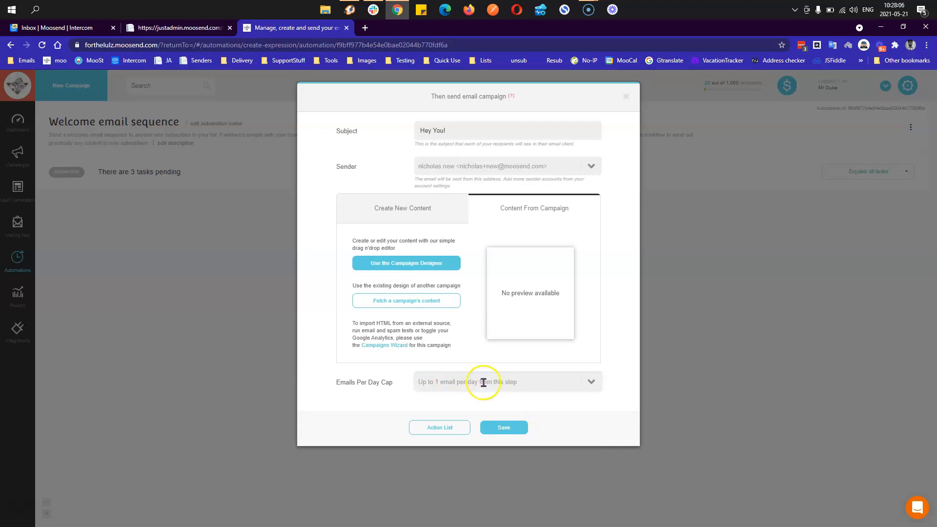
- Switch between the content options and open the Campaigns Designer for the email
left_click(430, 210)
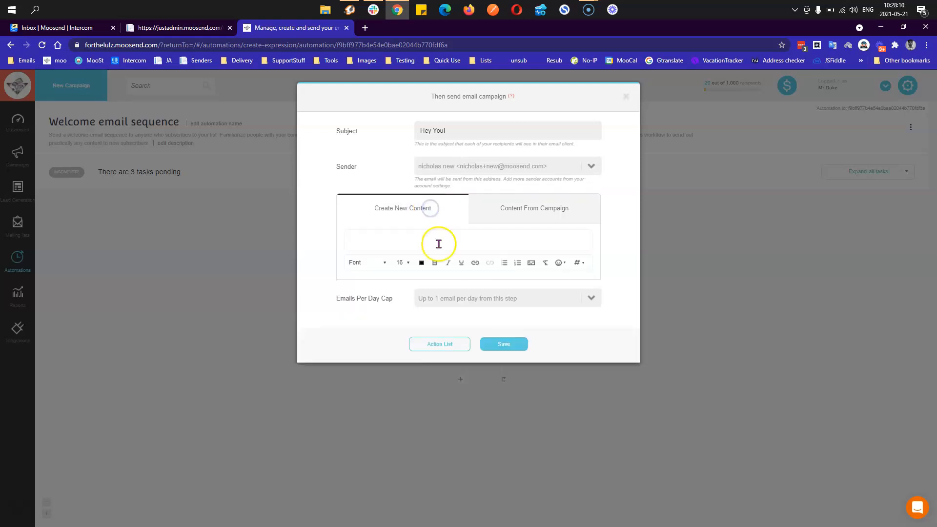
left_click(448, 238)
left_click(511, 219)
left_click(514, 216)
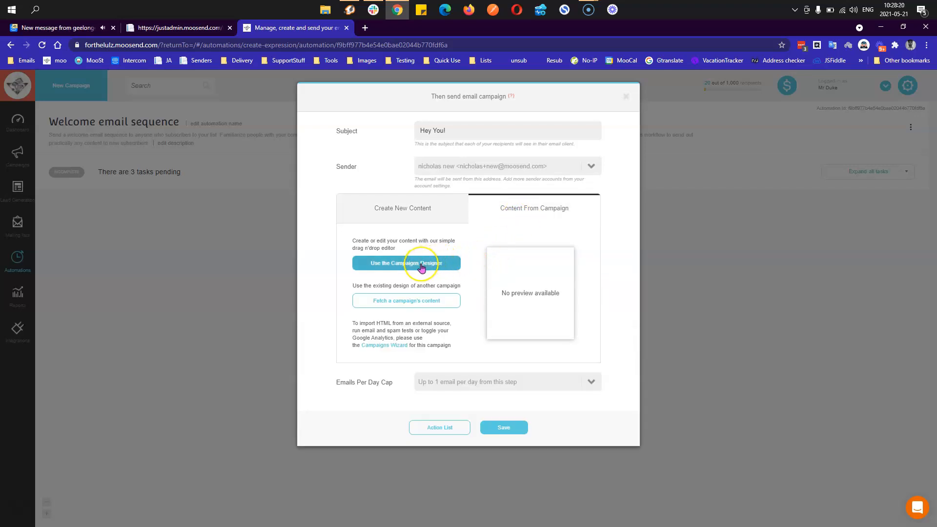
left_click(418, 302)
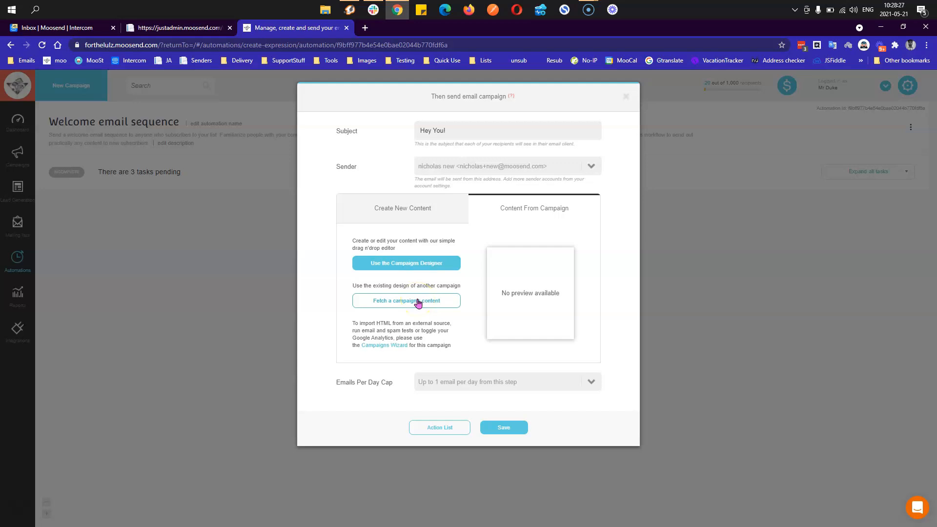
left_click(420, 264)
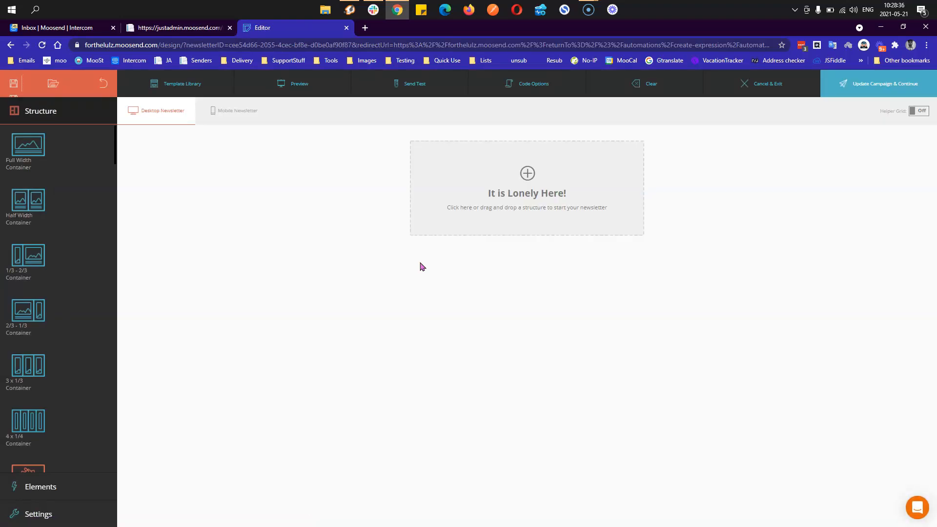
- Apply the test_1 template from the Template Library and update the campaign to continue
left_click(198, 86)
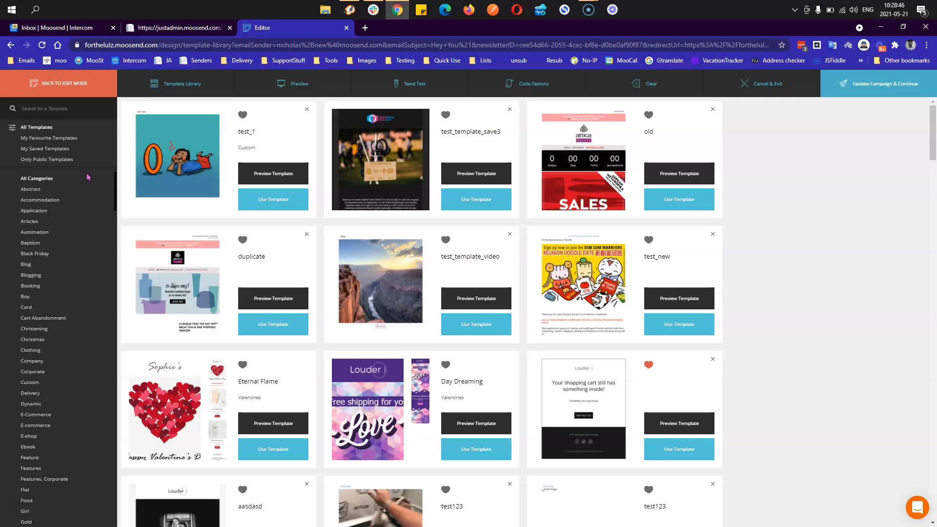
left_click(262, 201)
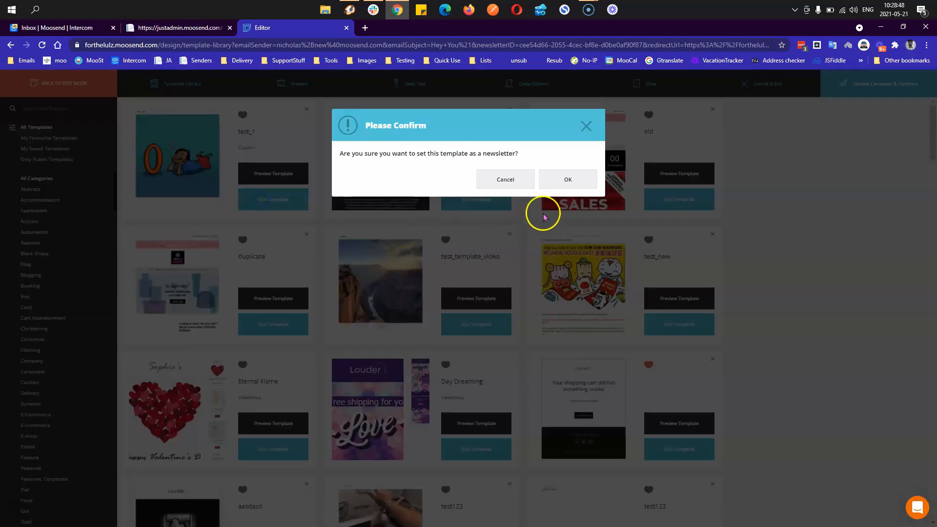
left_click(563, 182)
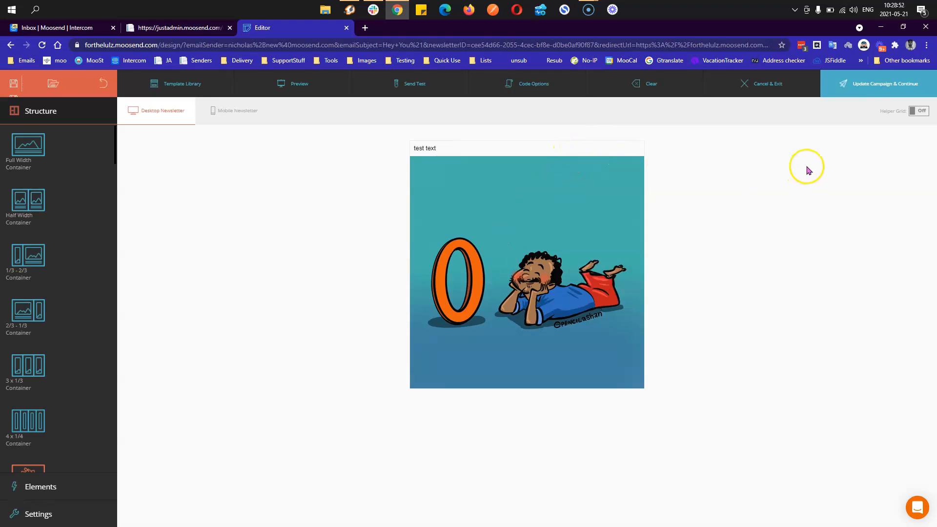
left_click(860, 93)
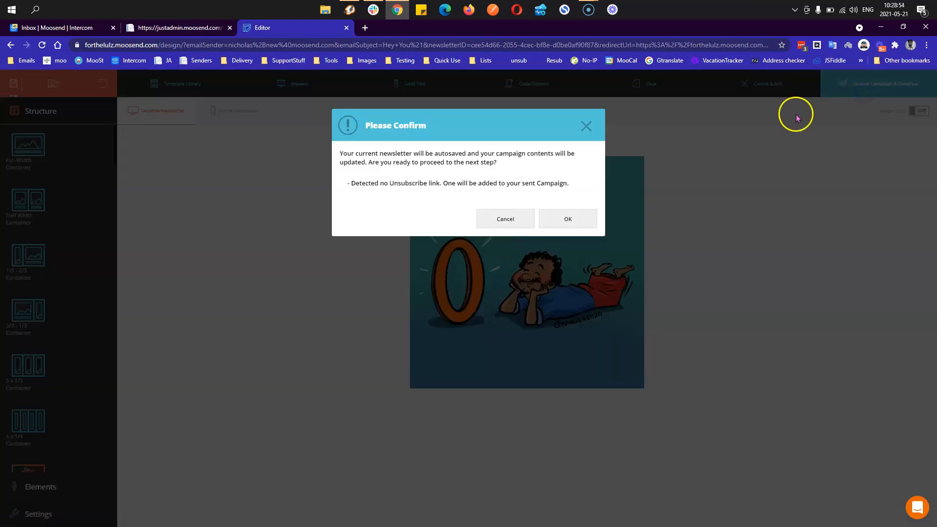
left_click(567, 219)
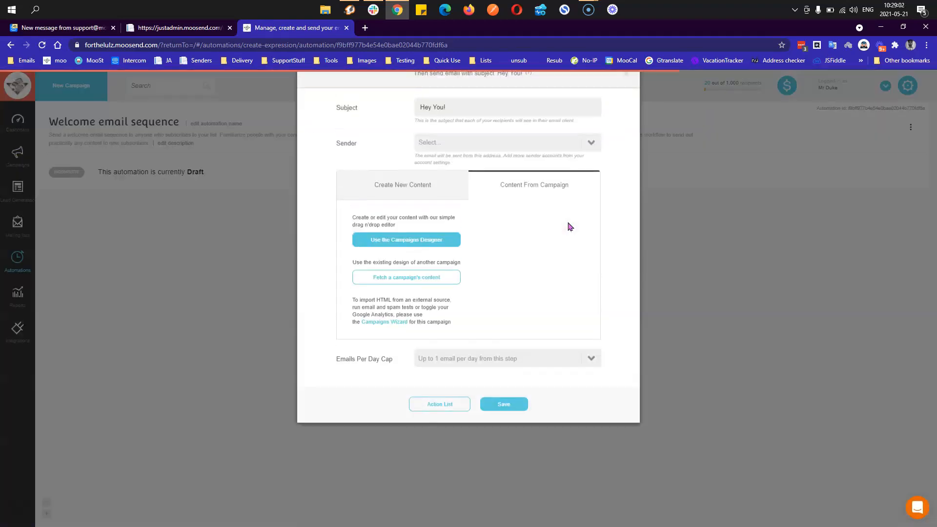
- Save the email step, switch the automation to Active, and open Gmail in a background tab
left_click(505, 431)
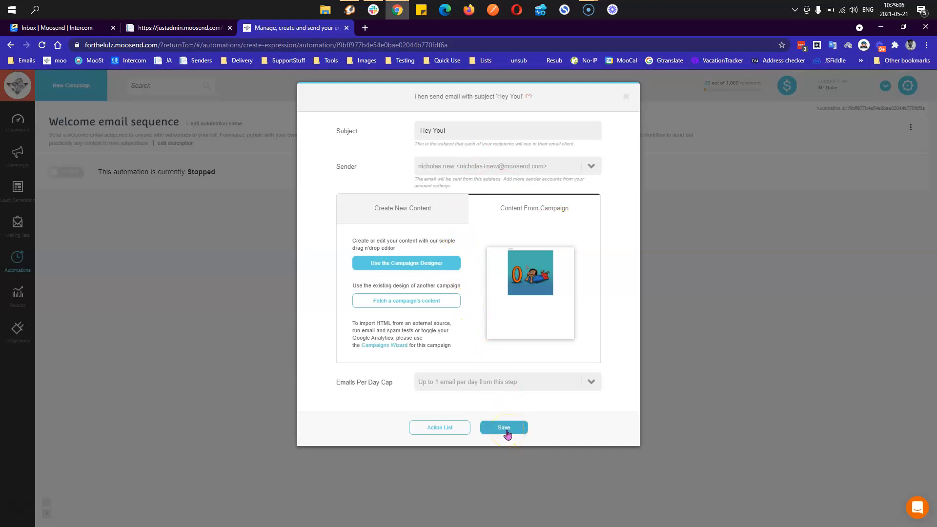
left_click(506, 432)
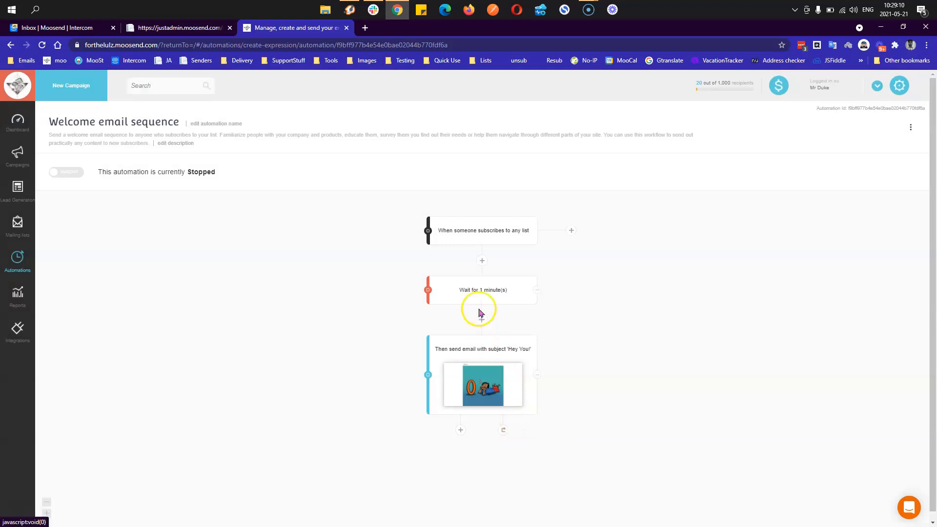
mouse_move(496, 367)
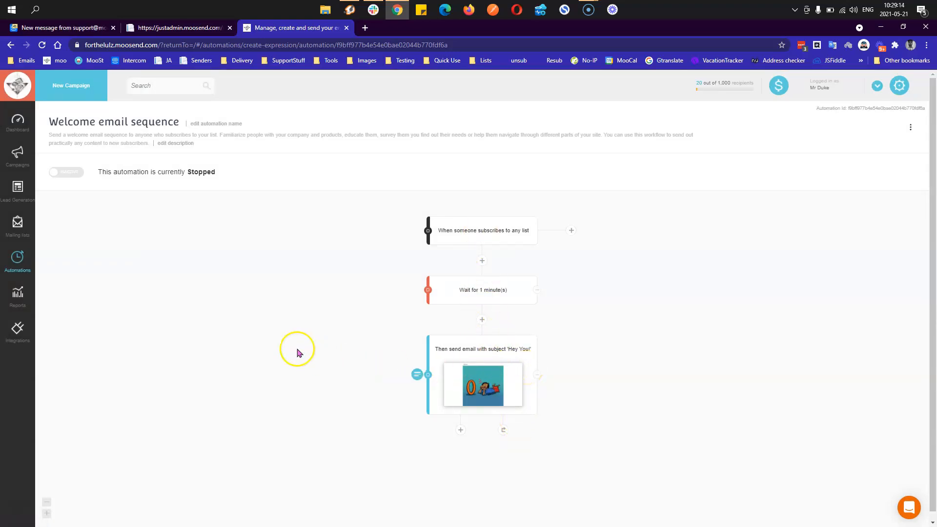
left_click(70, 177)
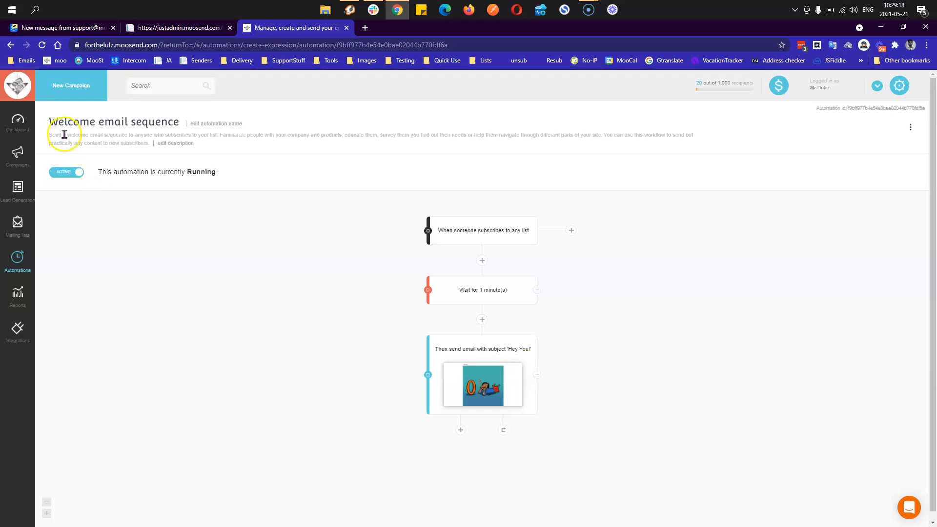
left_click(24, 61)
middle_click(27, 75)
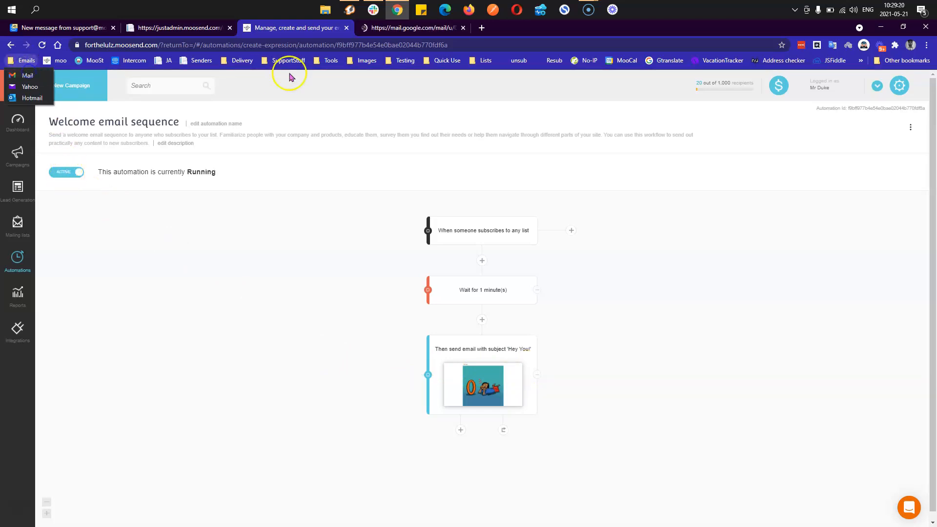
- Add a new member to the first mailing list to fire the trigger, then open Automations
left_click(422, 28)
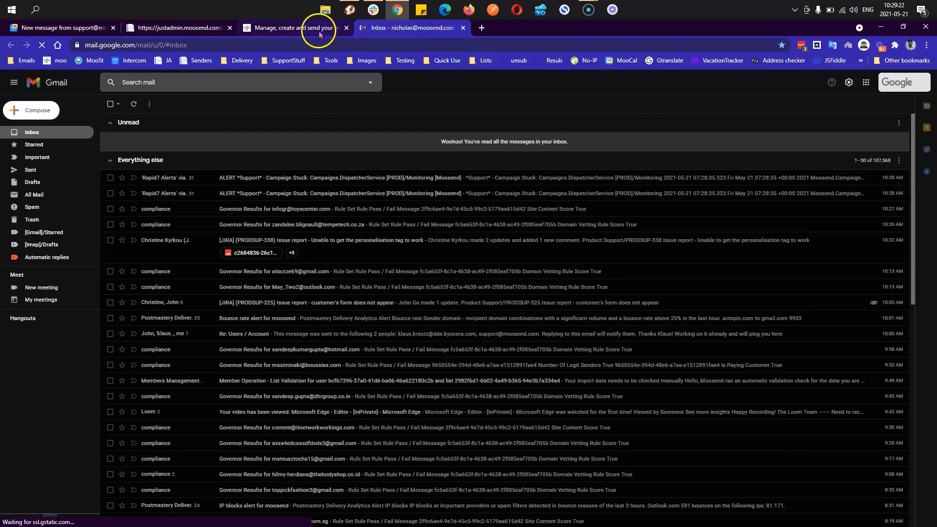
left_click(319, 29)
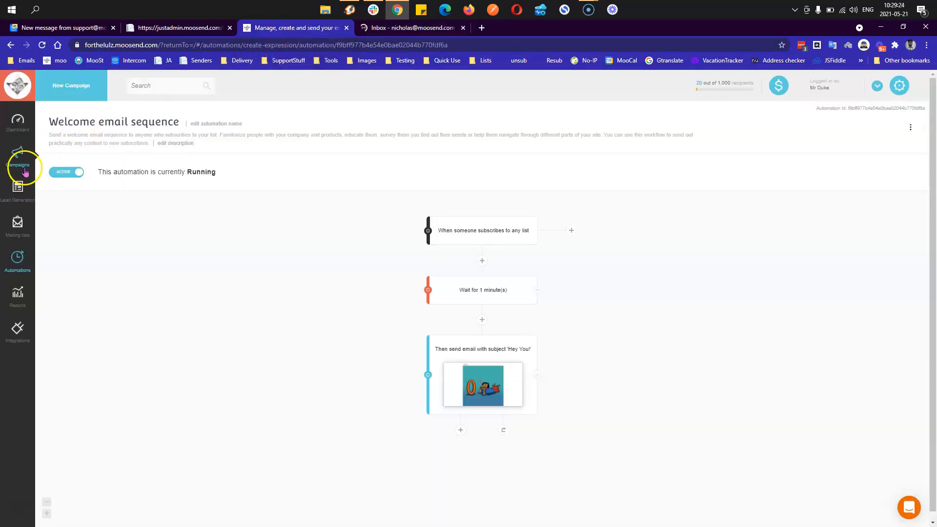
left_click(18, 224)
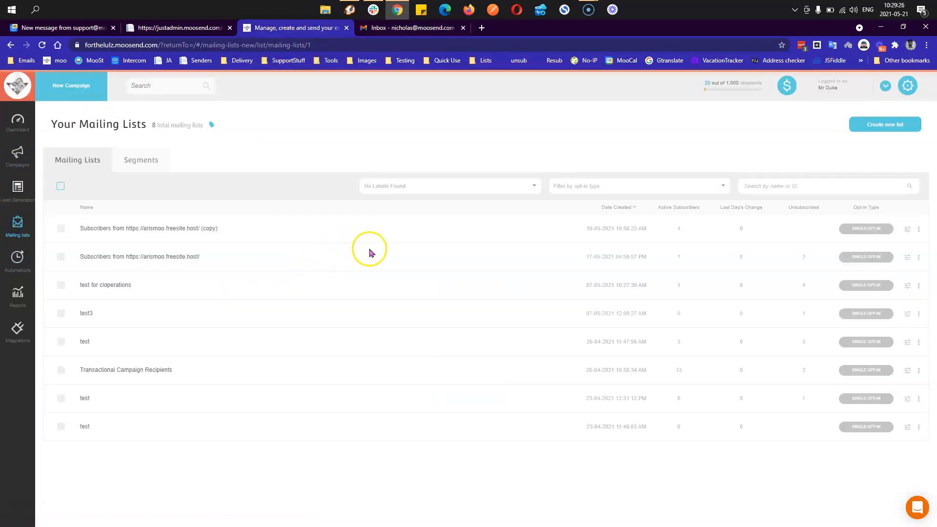
left_click(156, 228)
left_click(58, 139)
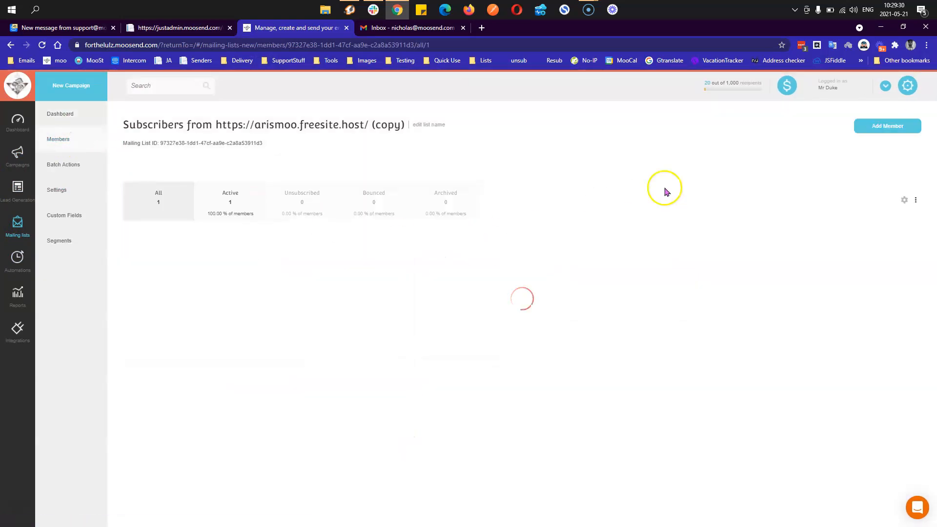
left_click(868, 127)
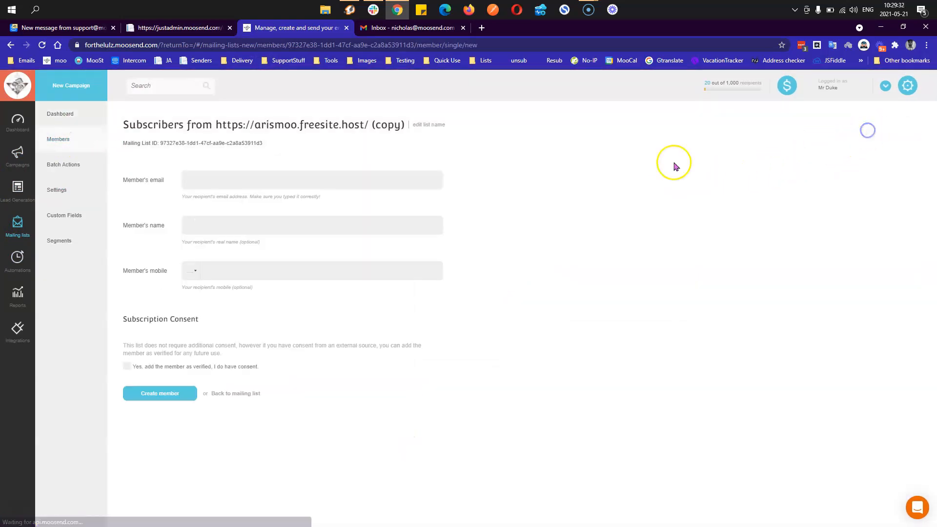
left_click(366, 181)
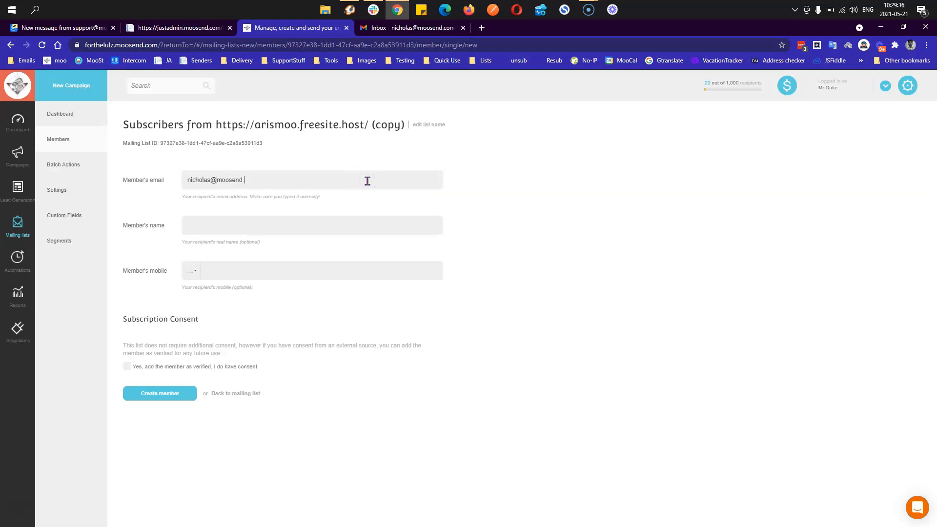
left_click(169, 396)
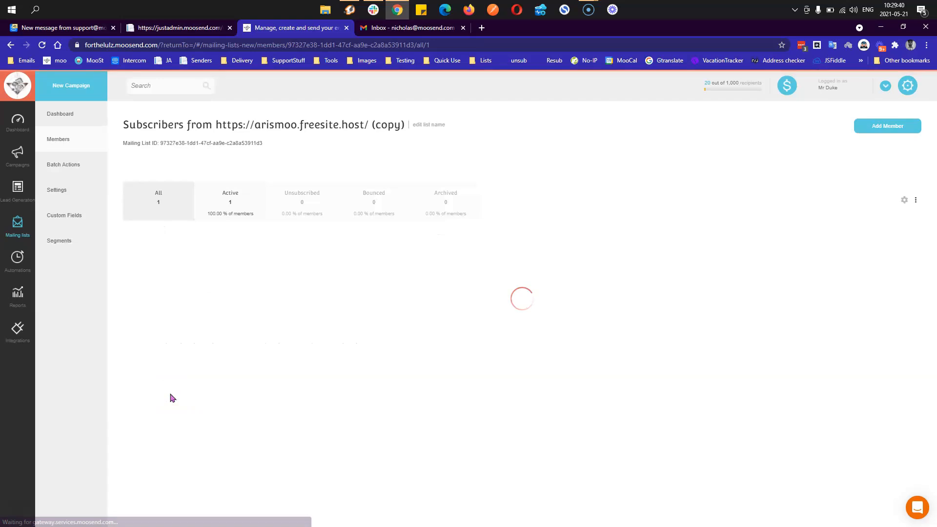
left_click(18, 257)
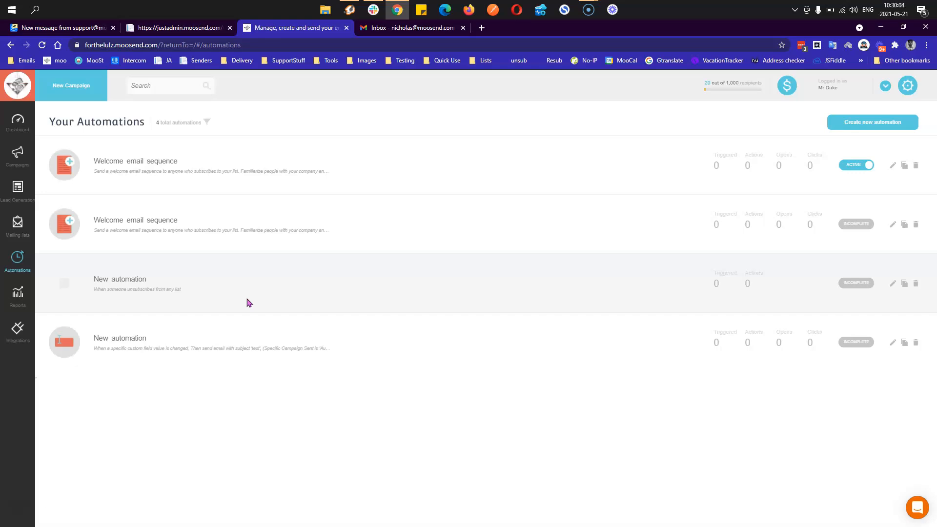
- Refresh the automations list and open the first Welcome email sequence workflow to check its stats
left_click(237, 296)
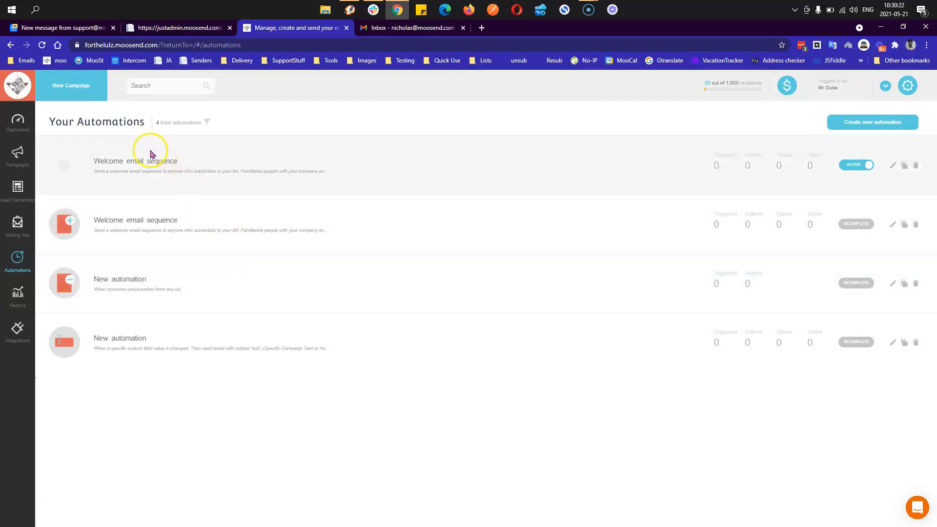
left_click(43, 45)
left_click(43, 45)
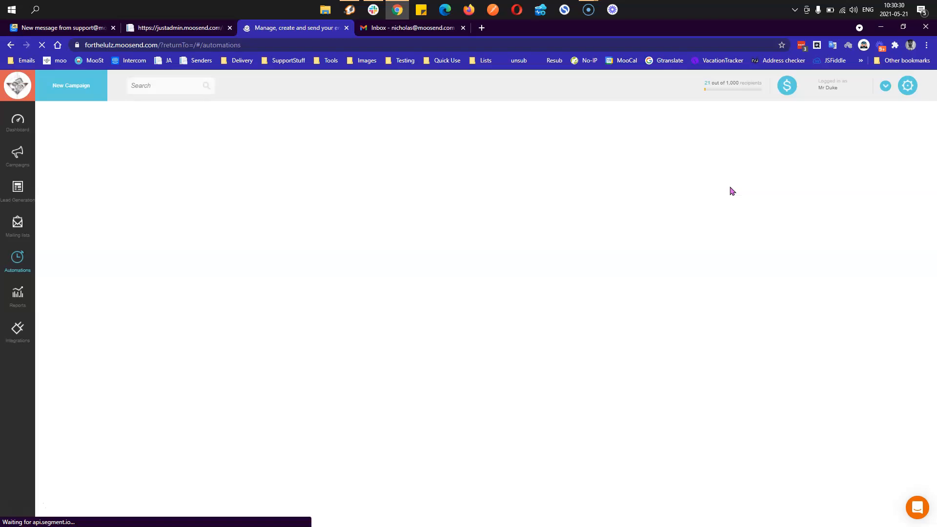
left_click(15, 264)
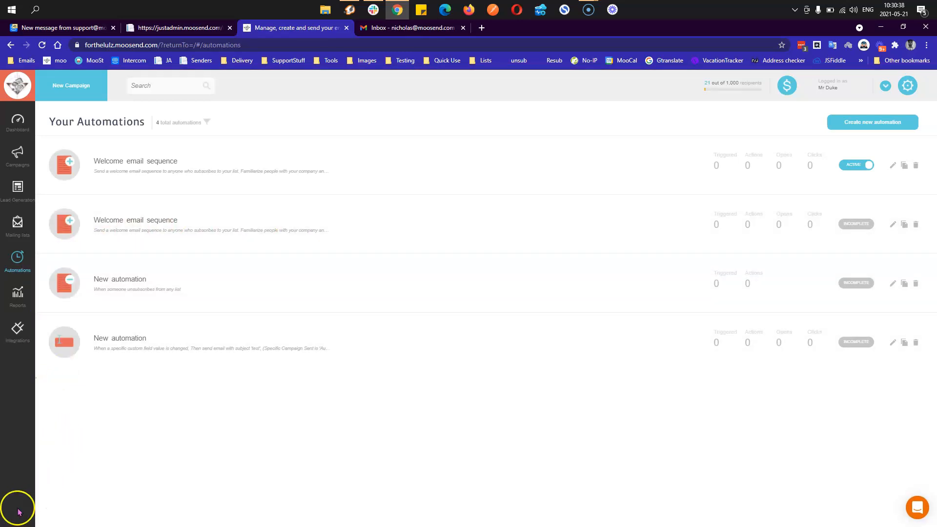
left_click(17, 261)
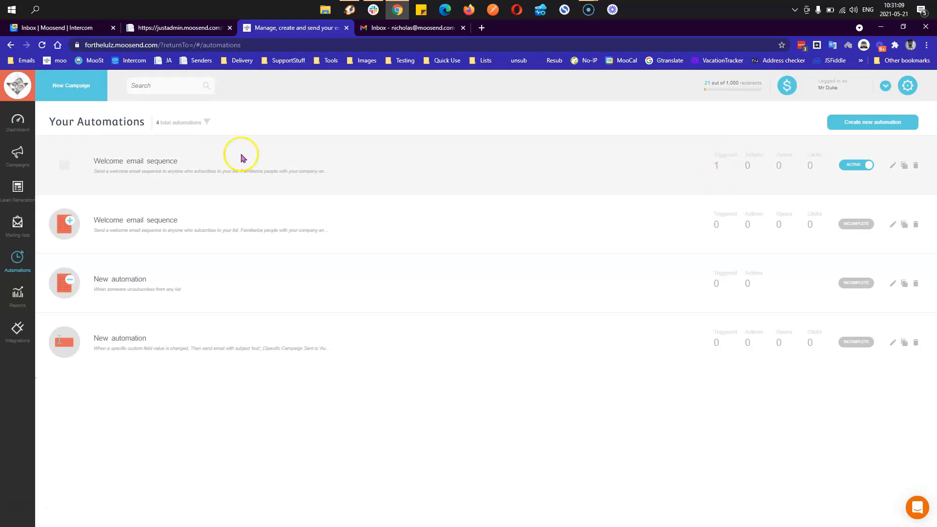
left_click(170, 163)
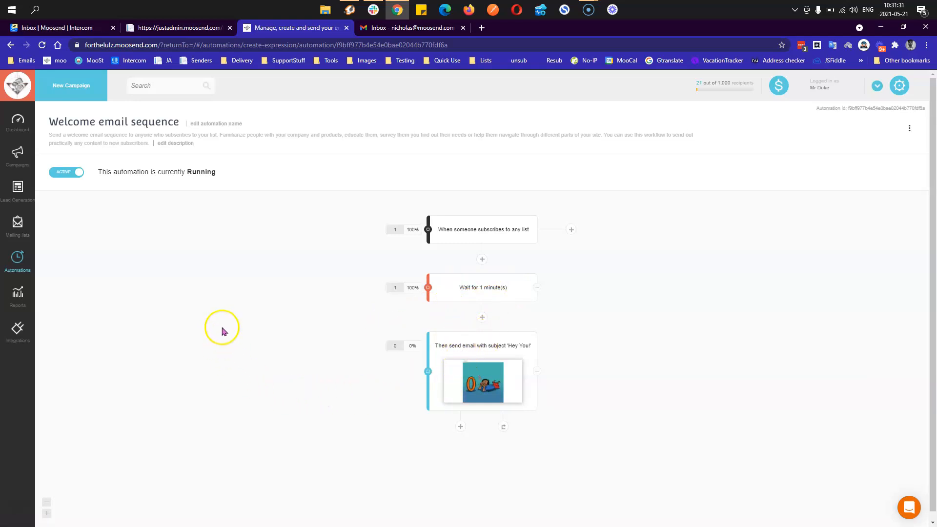
- Go back to the refreshed Automations list and start a new automation to reach the recipe catalogue
left_click(18, 258)
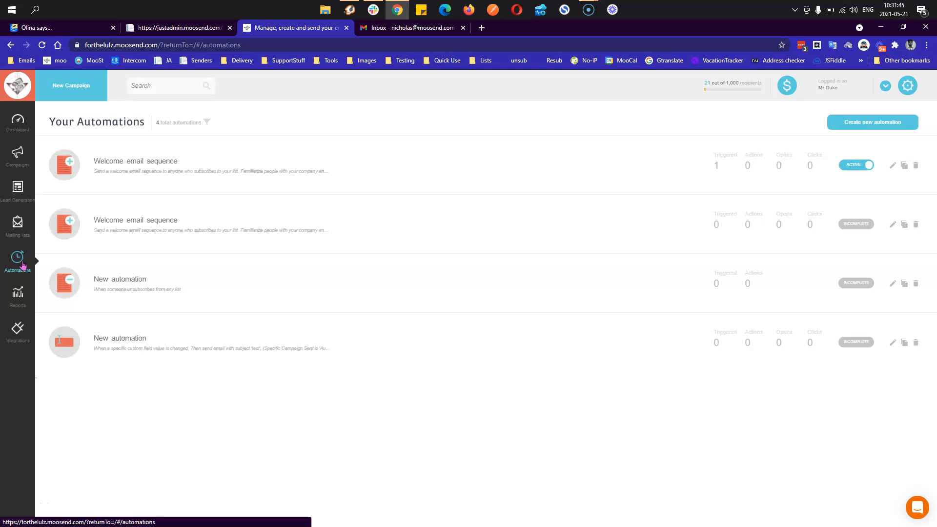
left_click(23, 265)
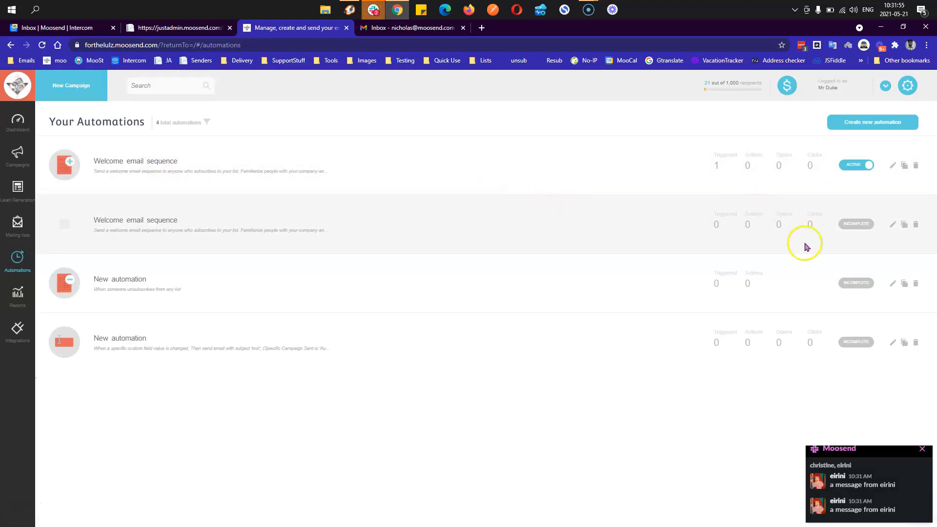
left_click(867, 128)
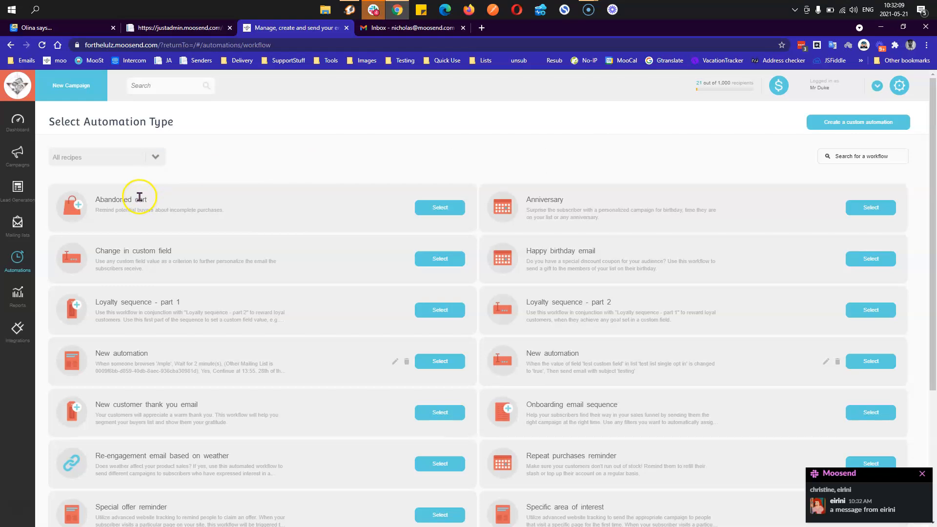
- Create an Abandoned cart automation from its recipe, then view the Websites settings page in a new tab
left_click(425, 210)
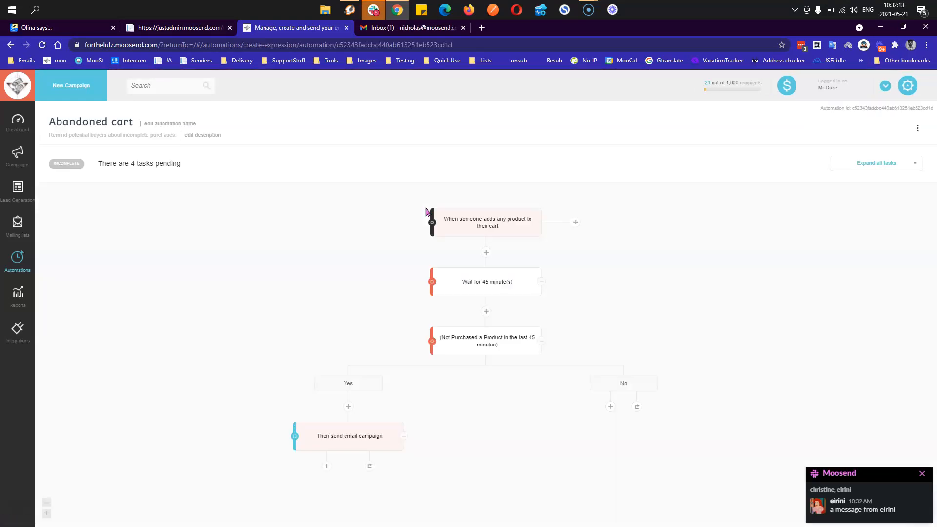
left_click(449, 222)
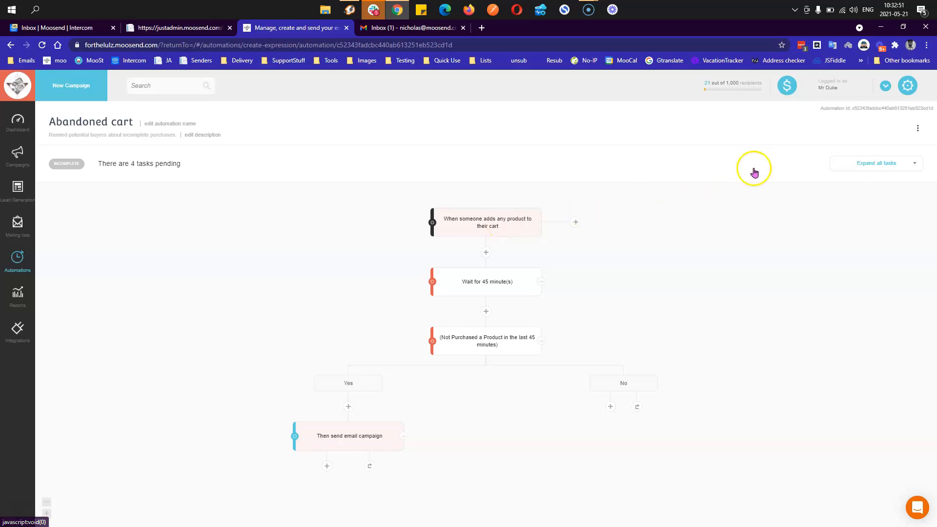
left_click(909, 87)
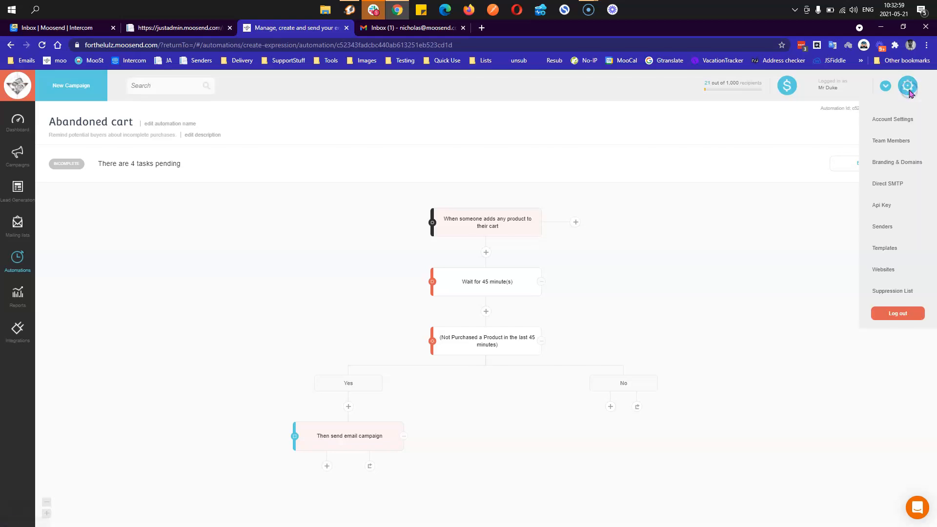
middle_click(889, 271)
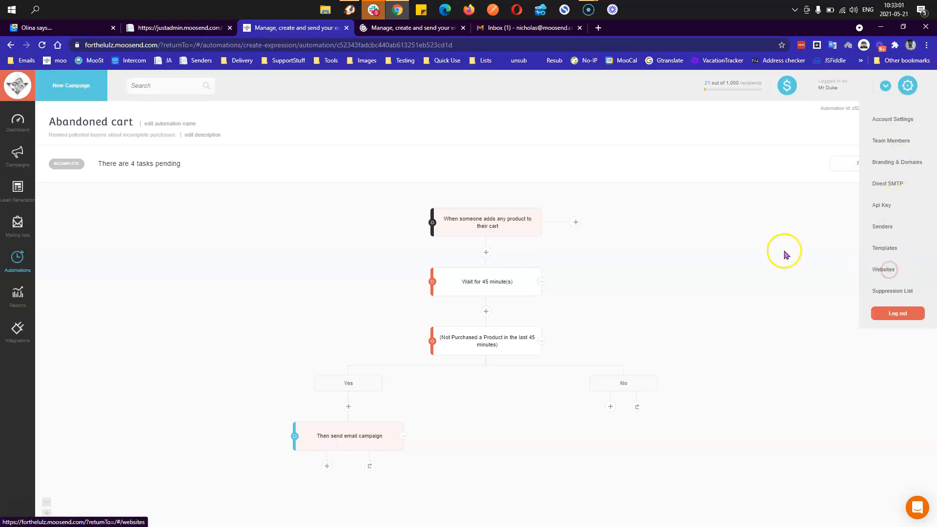
left_click(423, 31)
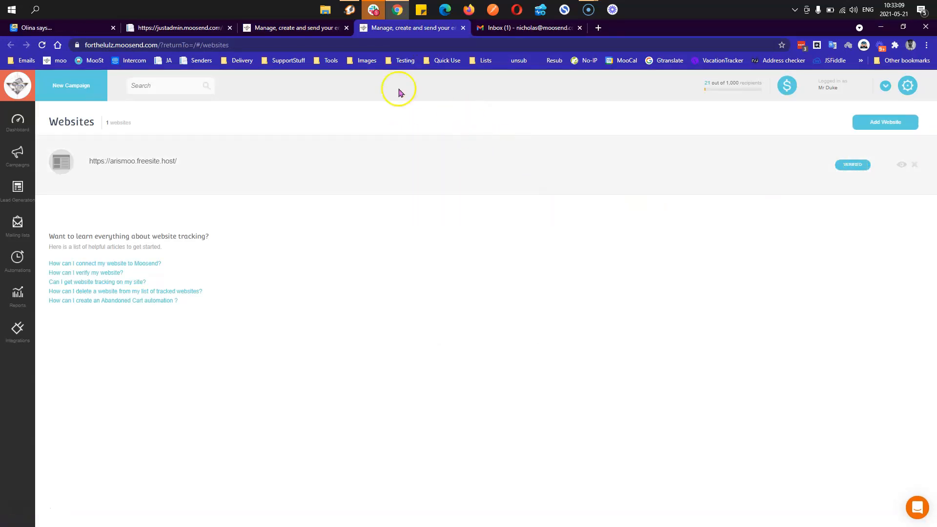
- Return to the Abandoned cart tab, dismiss the Settings menu, and view the five-automation list in another tab
left_click(309, 30)
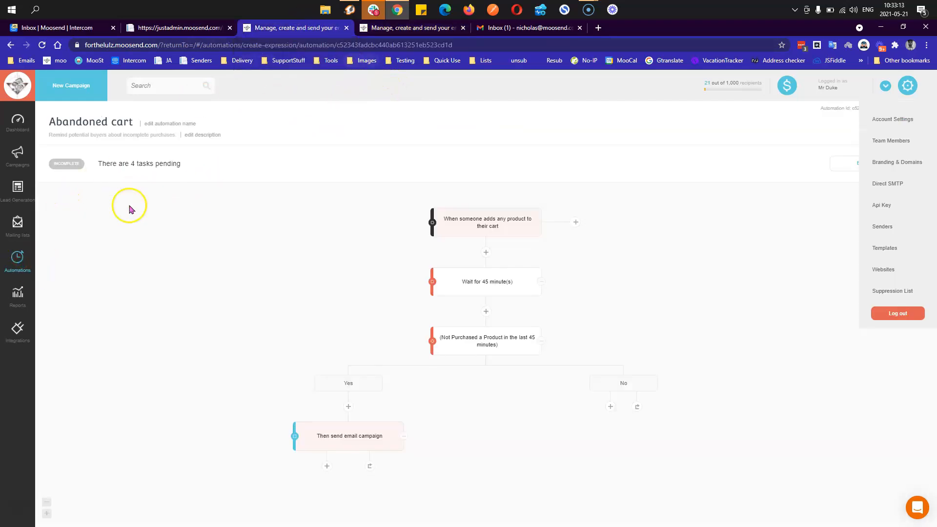
left_click(162, 244)
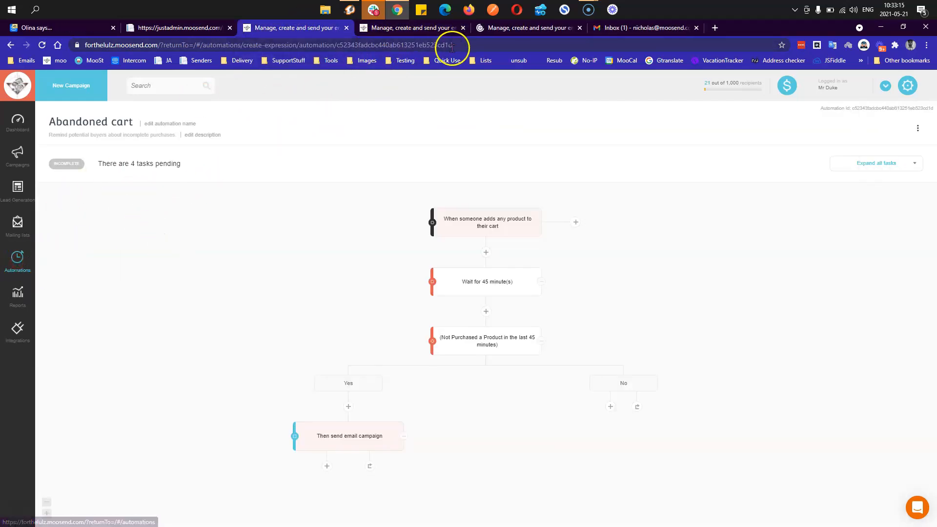
left_click(498, 29)
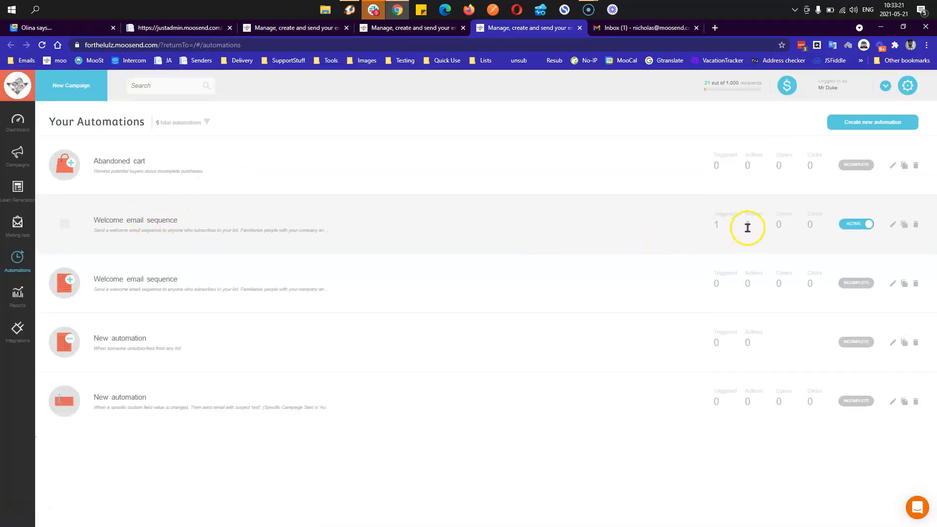
- Read the unread 'Hey You!' email in Gmail, then return to the Moosend automations tab
left_click(634, 28)
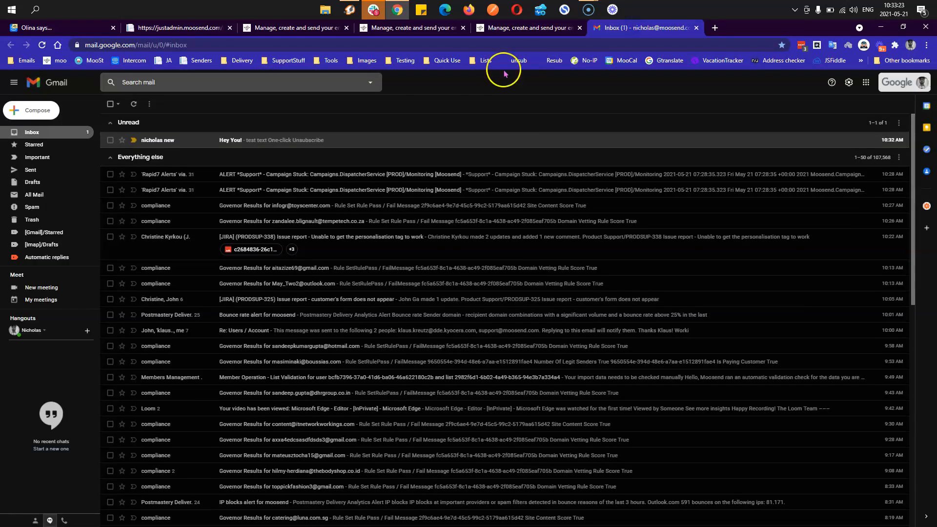
left_click(270, 141)
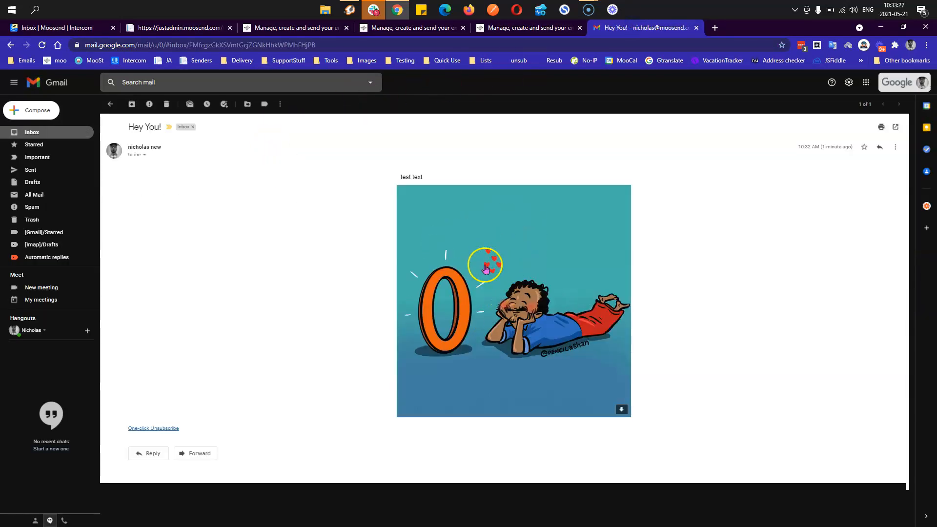
left_click(65, 137)
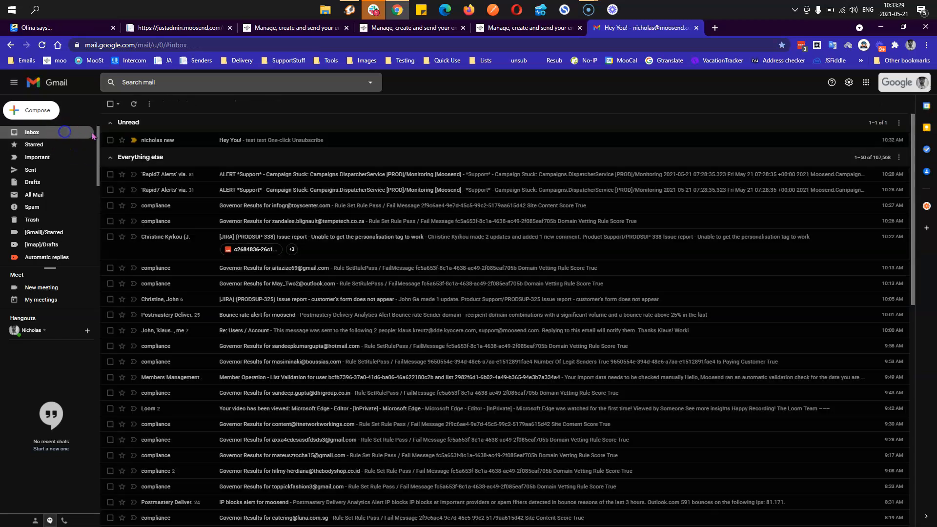
left_click(491, 31)
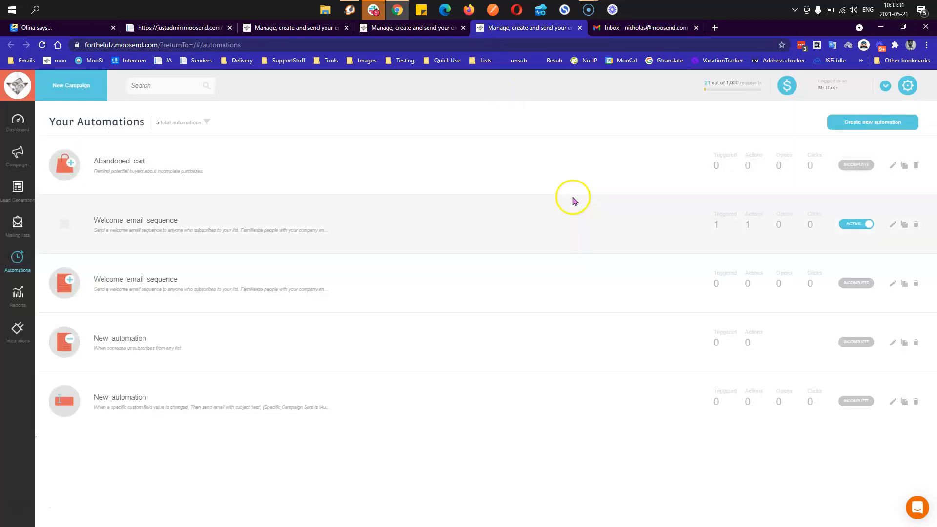
- Check the Welcome email sequence's sent-email stats and who received that email
left_click(531, 222)
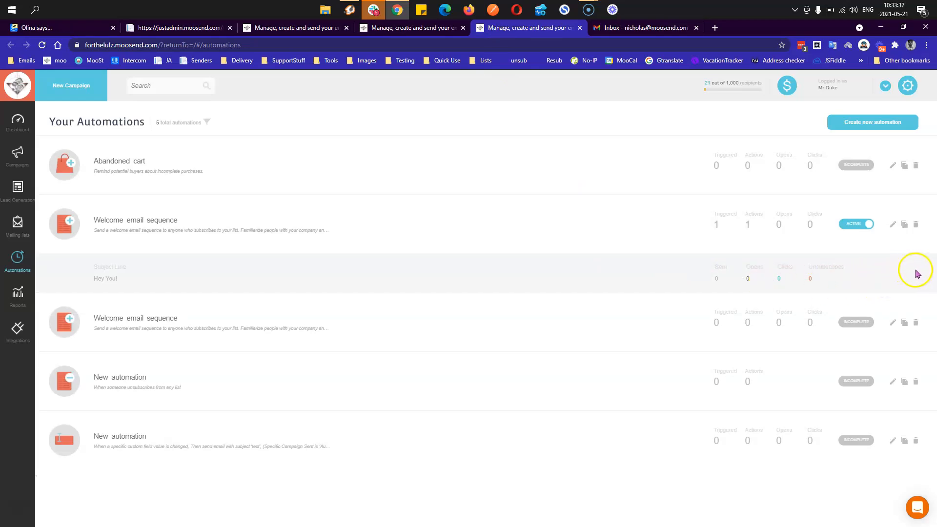
left_click(150, 222)
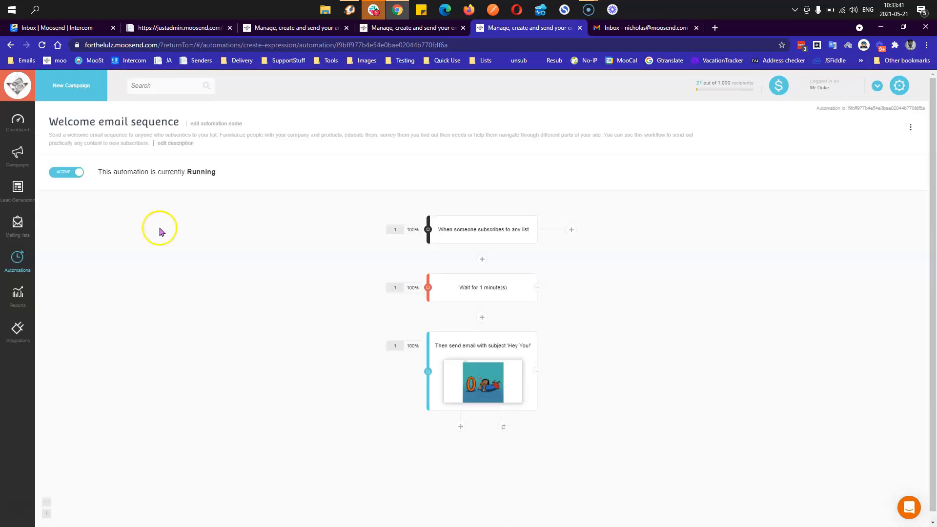
mouse_move(432, 366)
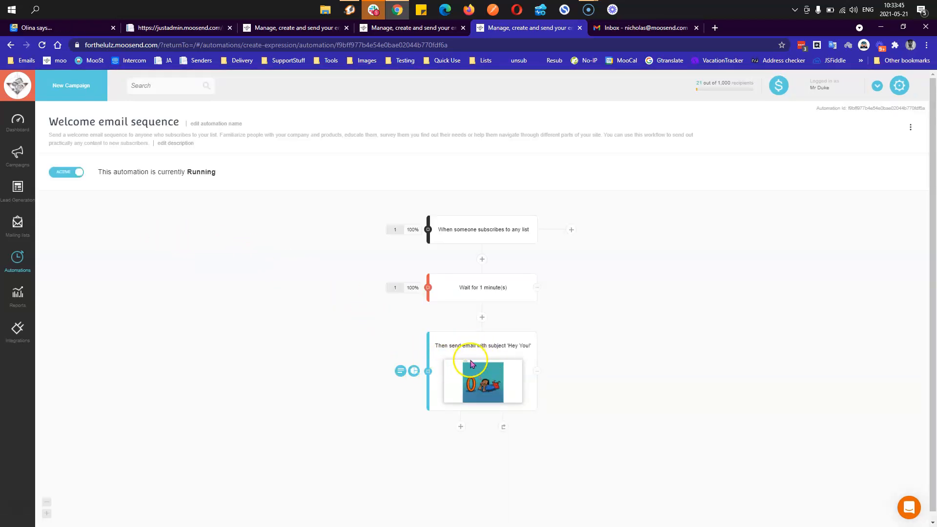
left_click(414, 371)
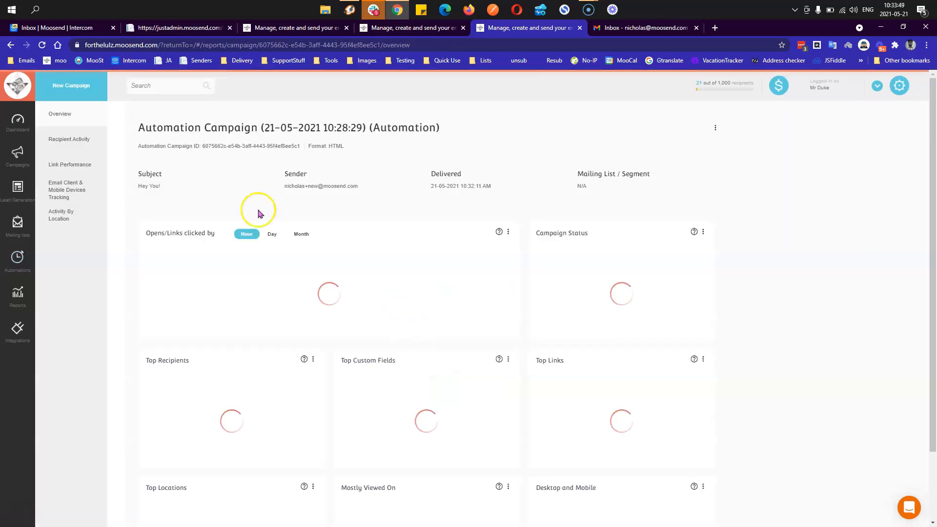
left_click(79, 140)
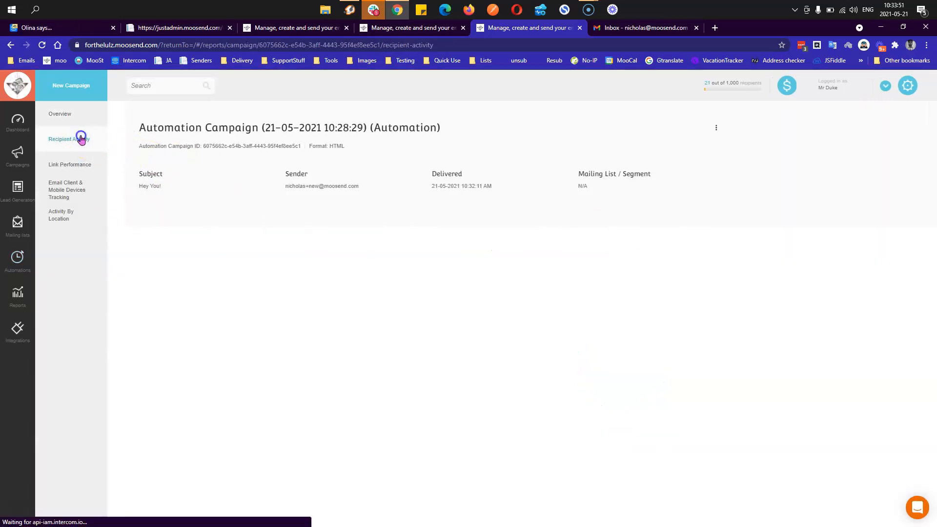
- Filter campaign reports to Automation and review the newest report's recipient activity and link performance
left_click(26, 294)
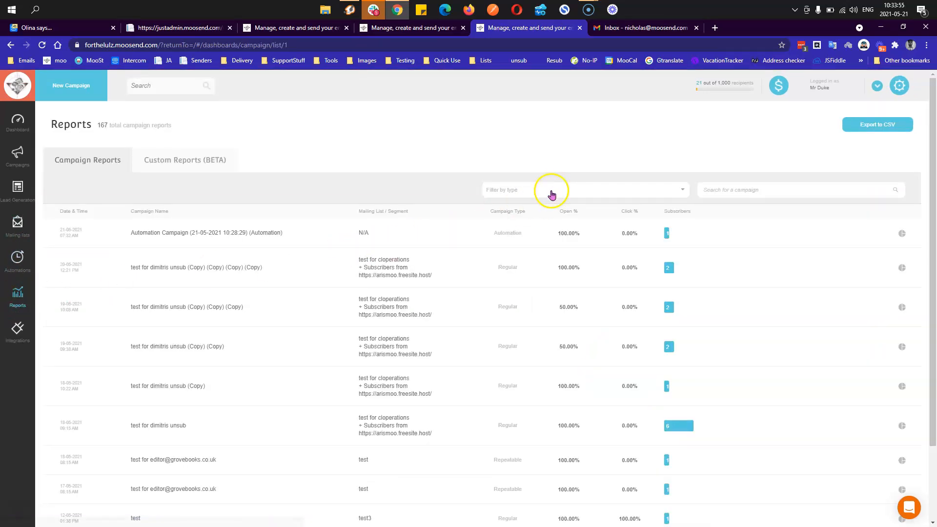
left_click(551, 190)
left_click(543, 220)
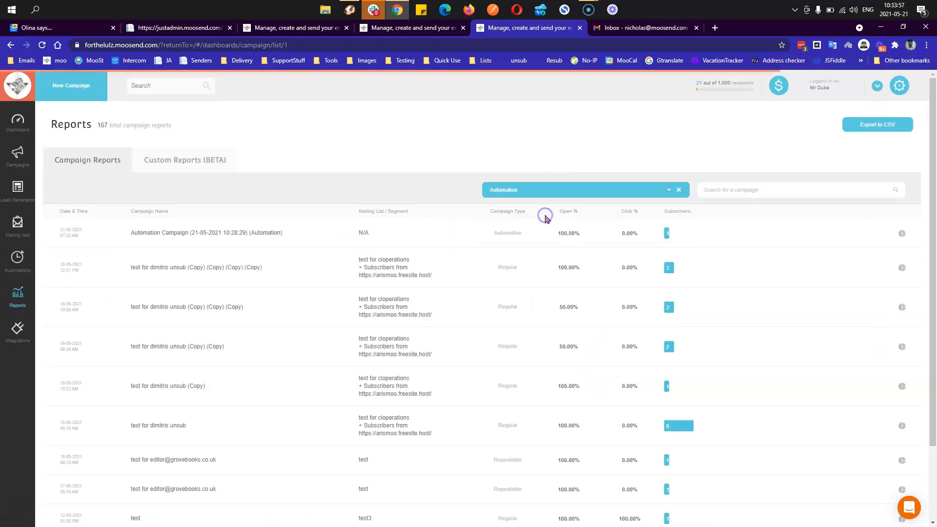
left_click(208, 233)
left_click(75, 142)
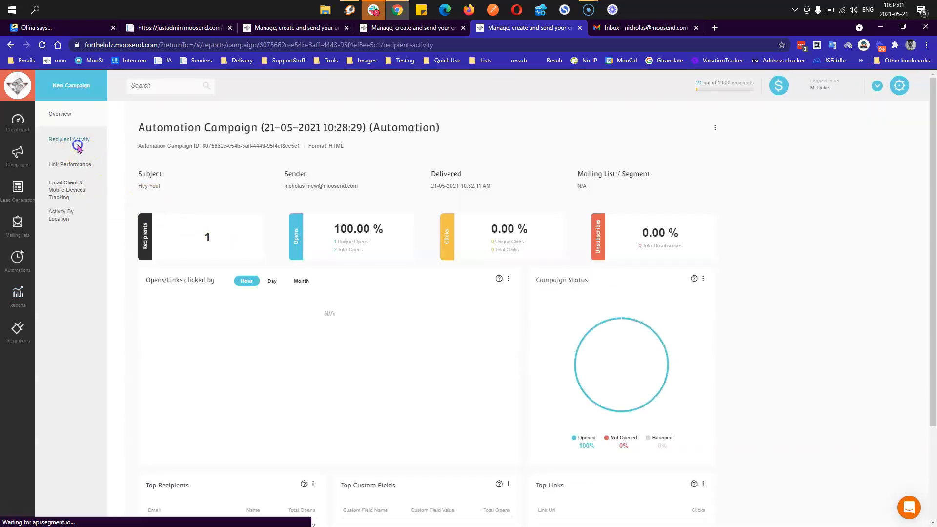
left_click(73, 167)
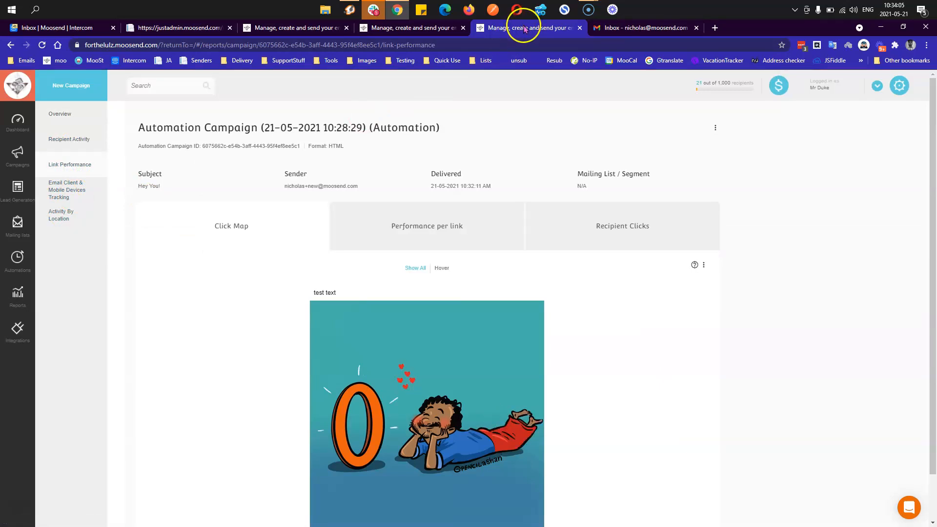
- Close the link-performance report tab, confirm the verified store on the Websites page, then close it
middle_click(519, 28)
left_click(420, 30)
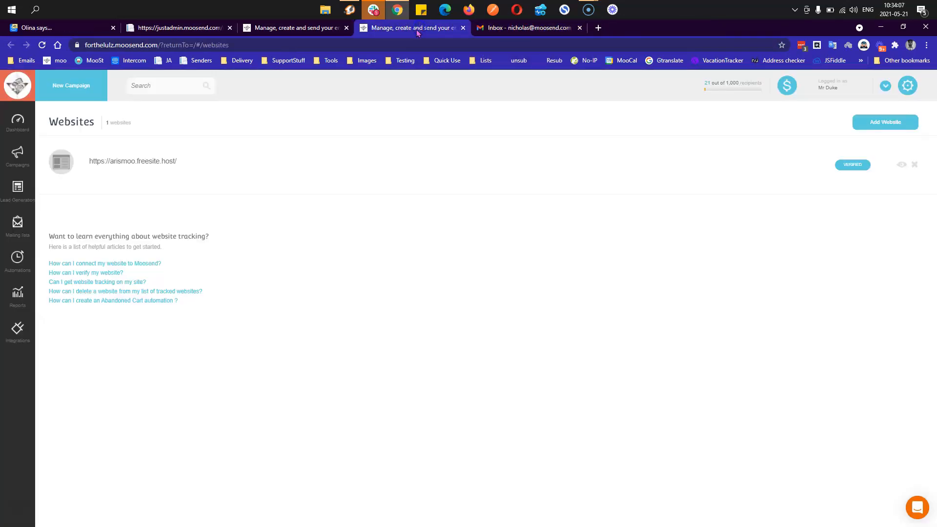
middle_click(376, 30)
- Set the add-to-cart trigger's website to the arismoo.freesite.host store and save it
left_click(324, 28)
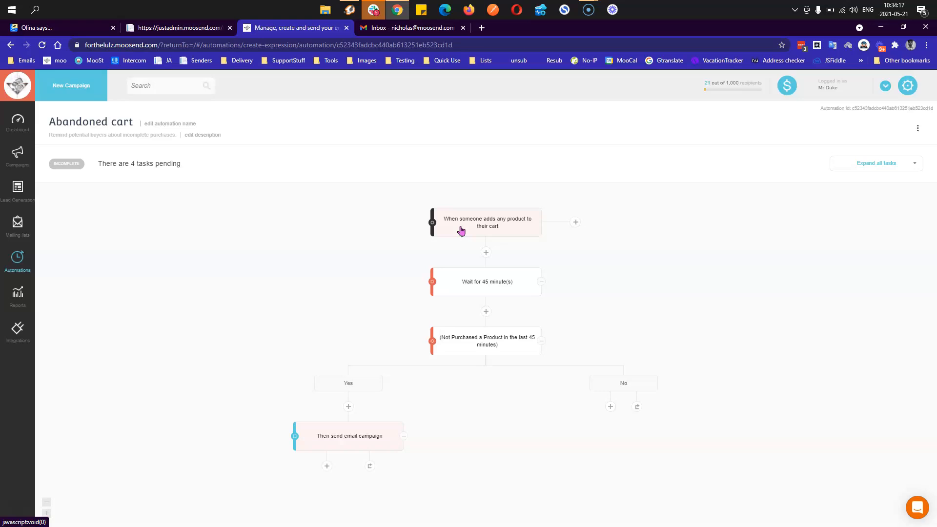
left_click(461, 228)
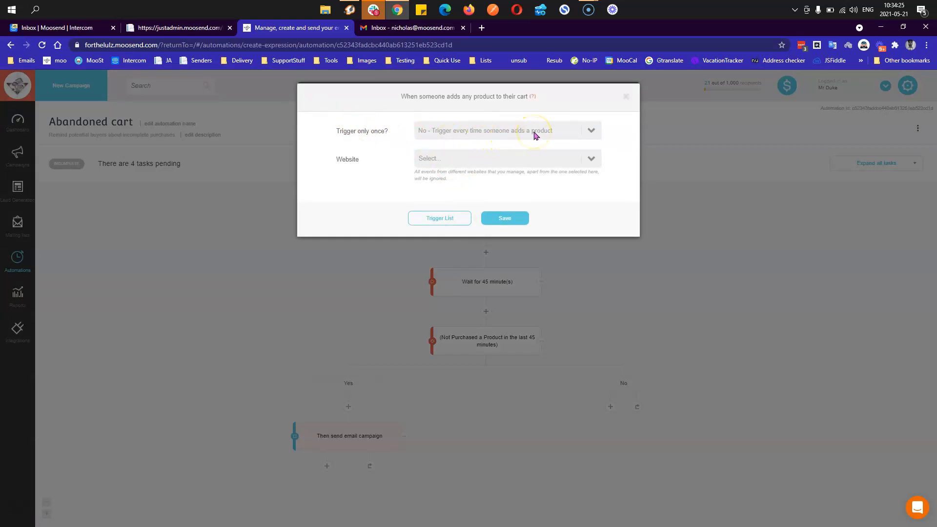
left_click(502, 156)
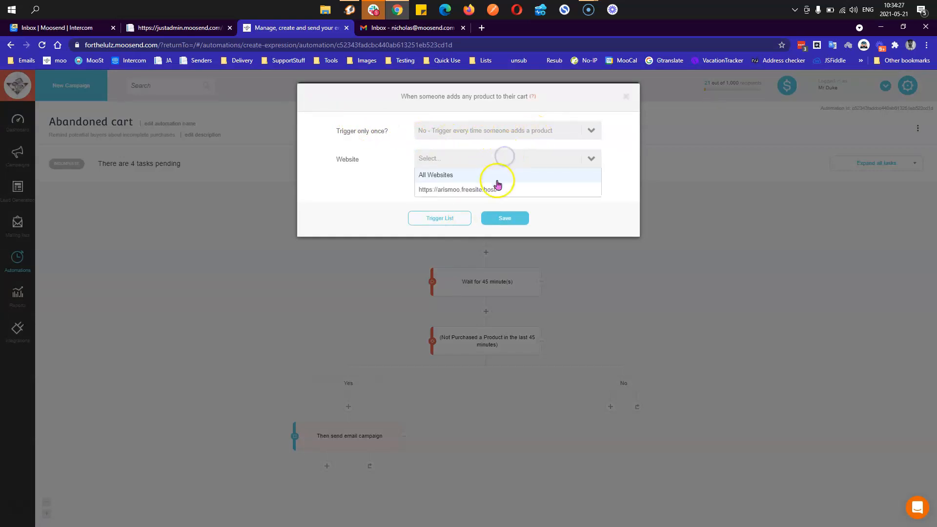
left_click(495, 190)
left_click(505, 218)
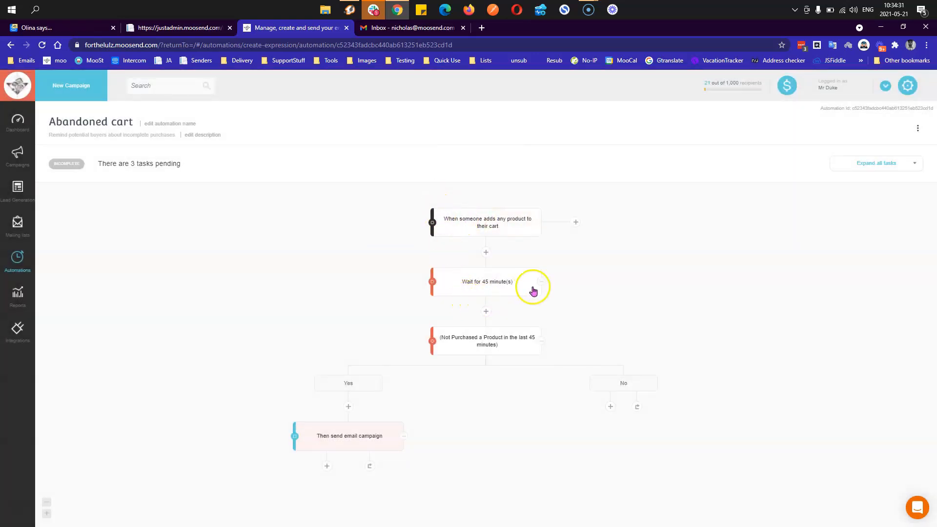
- Shorten the wait step to 3 minutes
mouse_move(510, 285)
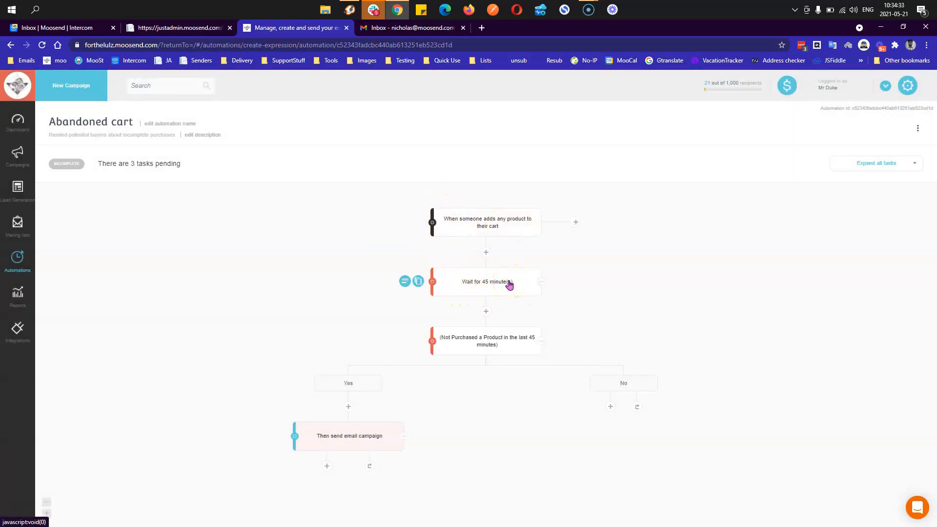
left_click(510, 286)
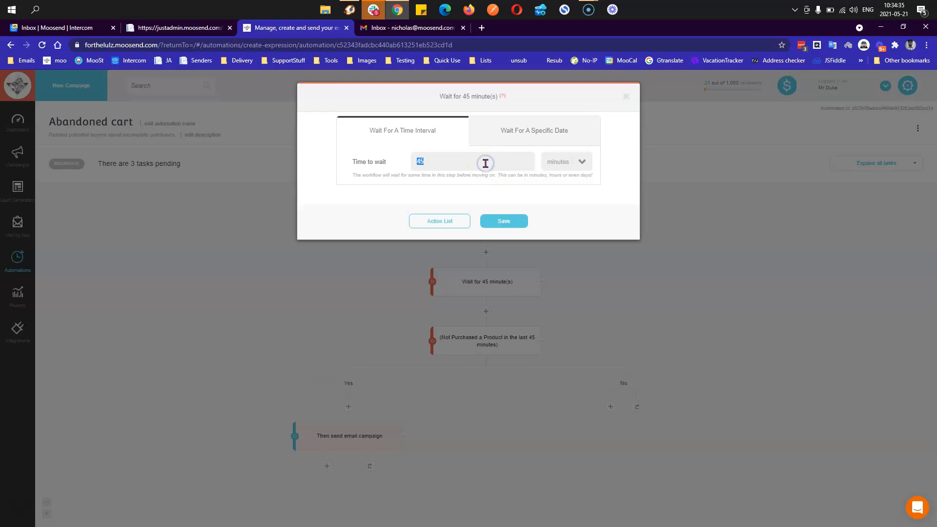
type("3")
left_click(503, 221)
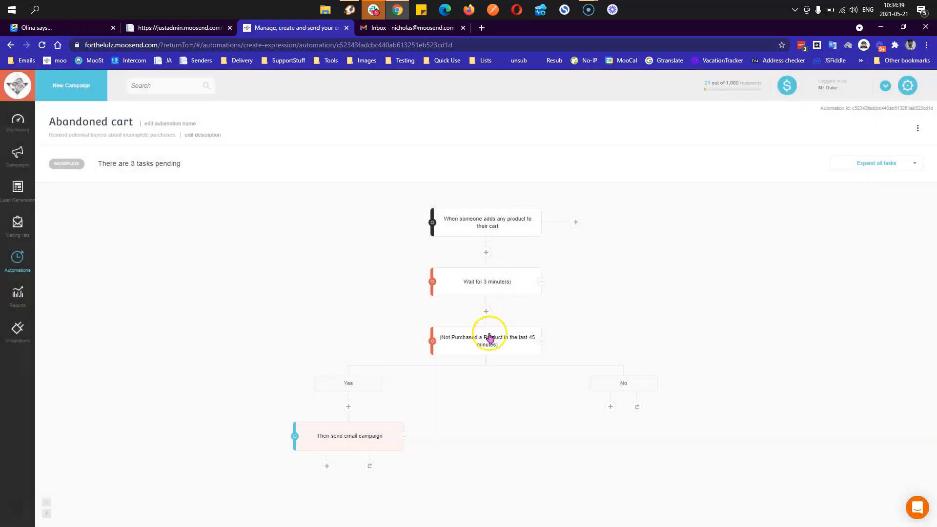
mouse_move(490, 347)
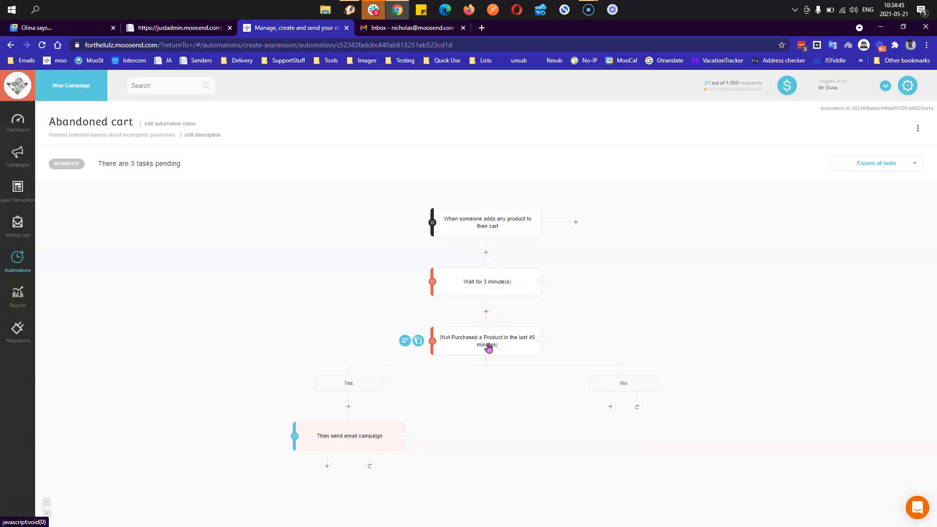
- Change the not-purchased condition's time span from 45 to 3 minutes and save
left_click(488, 346)
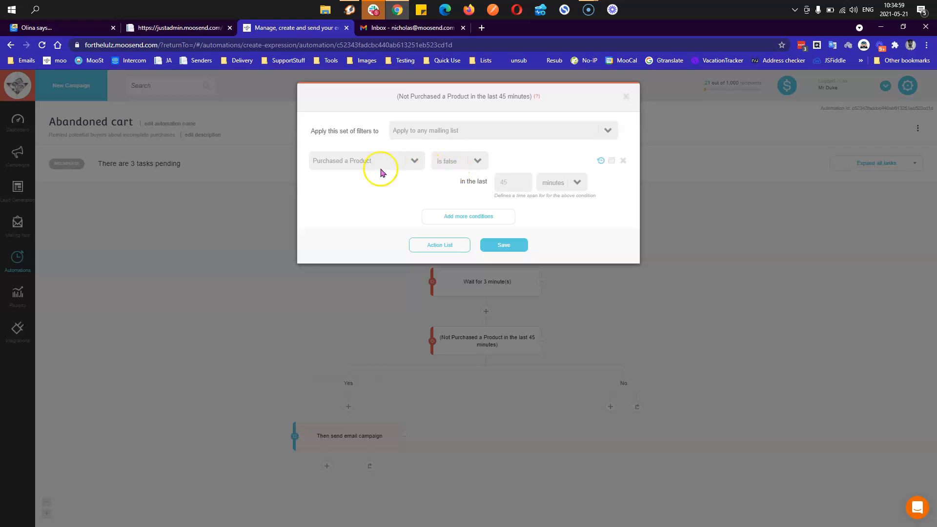
double_click(520, 184)
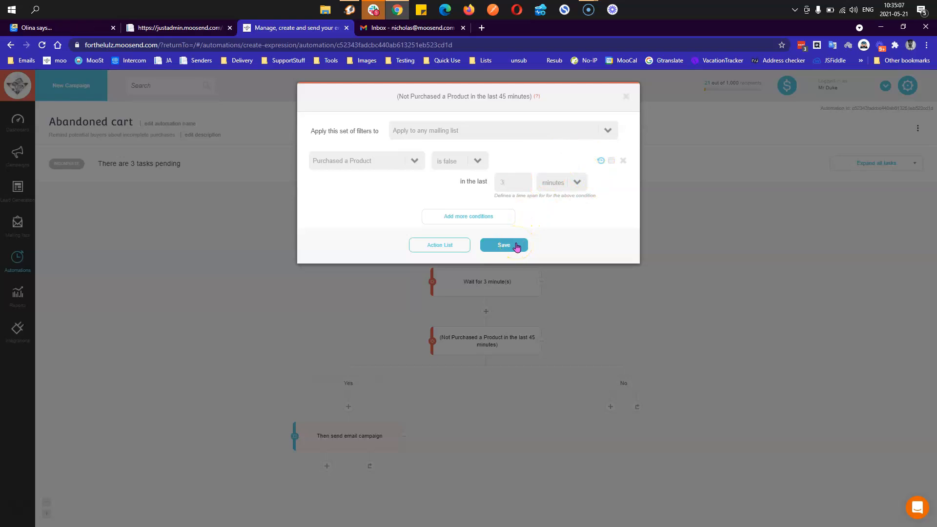
left_click(517, 246)
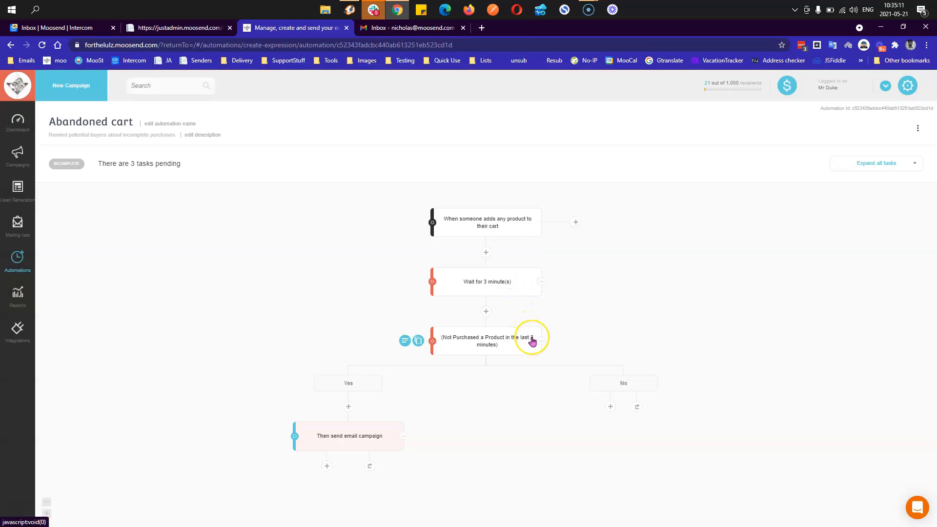
left_click(503, 292)
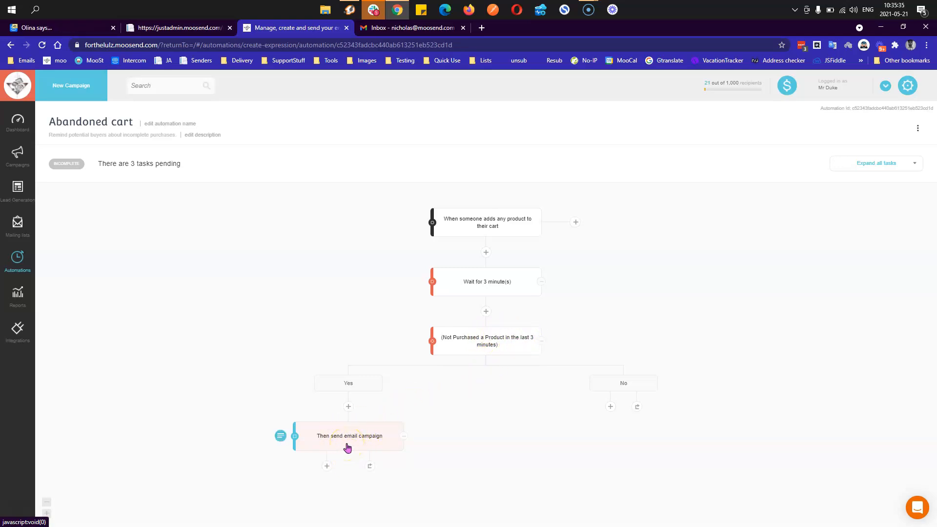
- Give the reminder email the subject 'You forgot something on your cart!' and sender test2
left_click(347, 445)
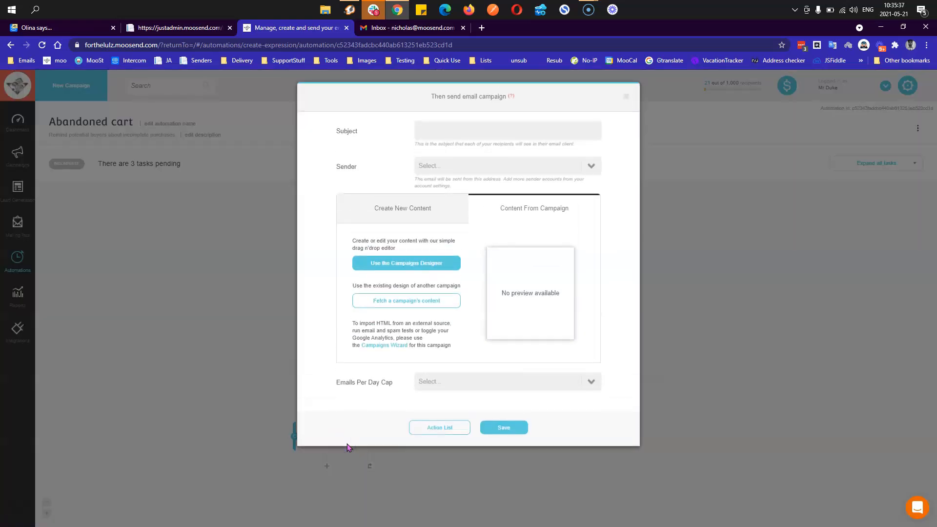
left_click(467, 131)
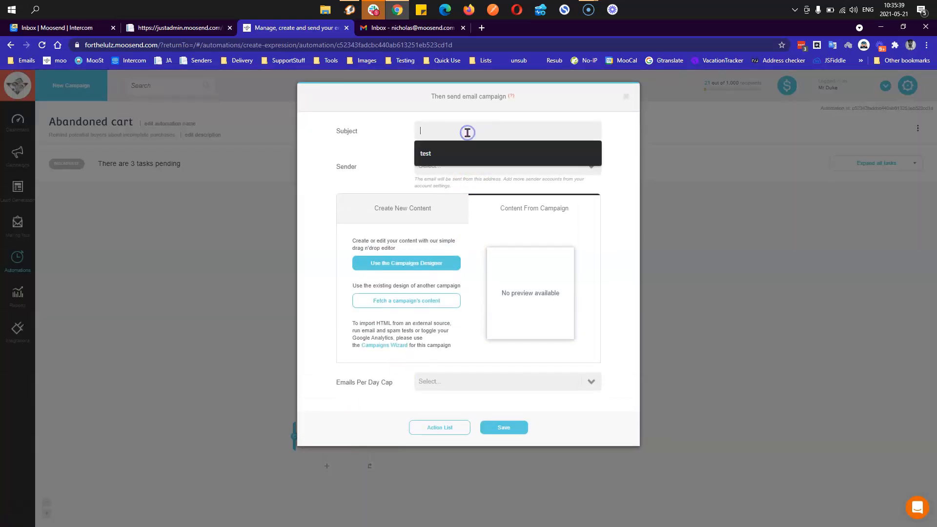
type("Y")
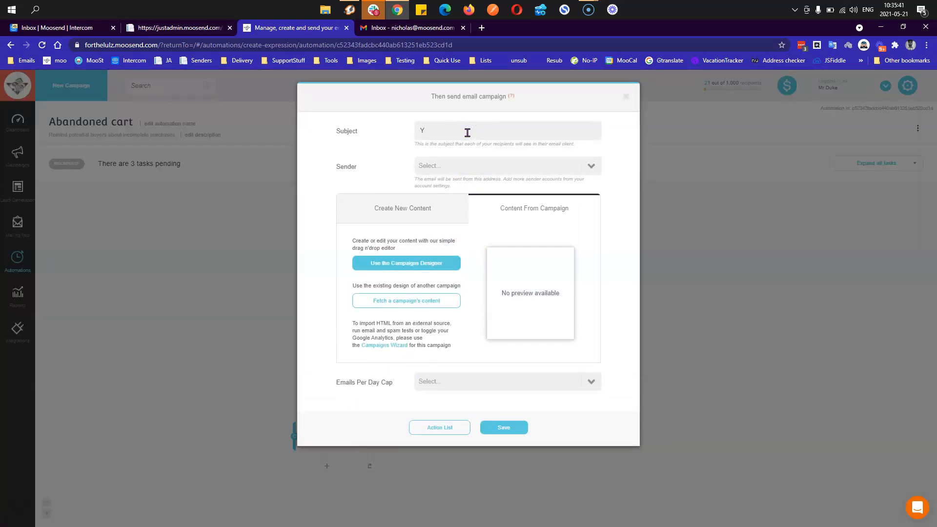
type("ou forgot something on you")
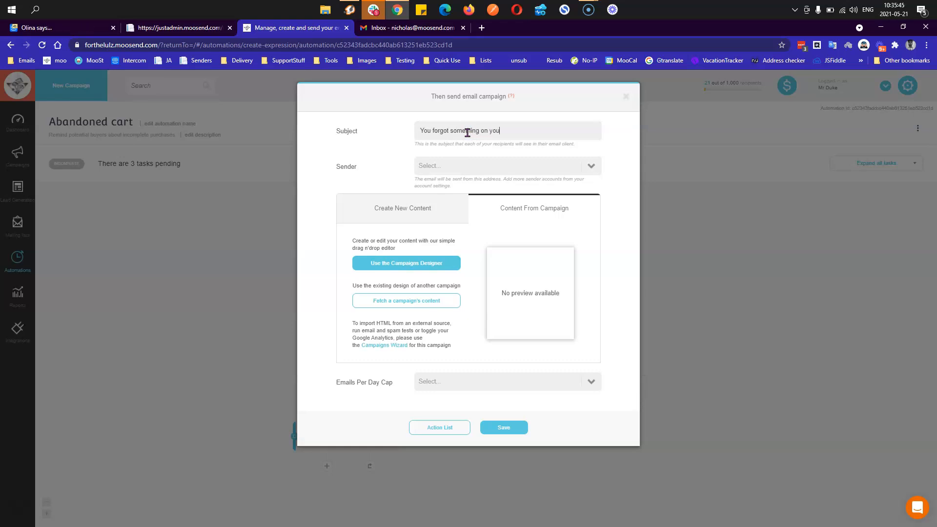
type("r cart!")
left_click(477, 166)
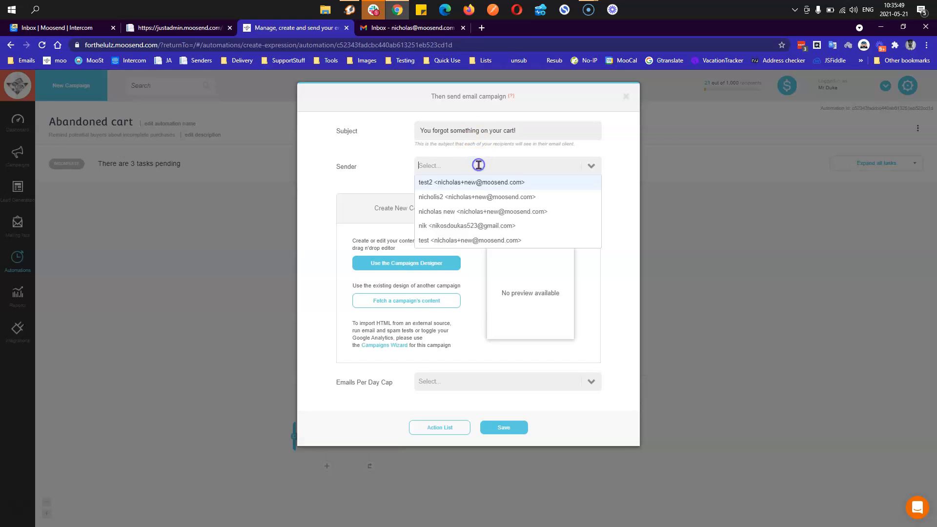
left_click(478, 182)
left_click(423, 268)
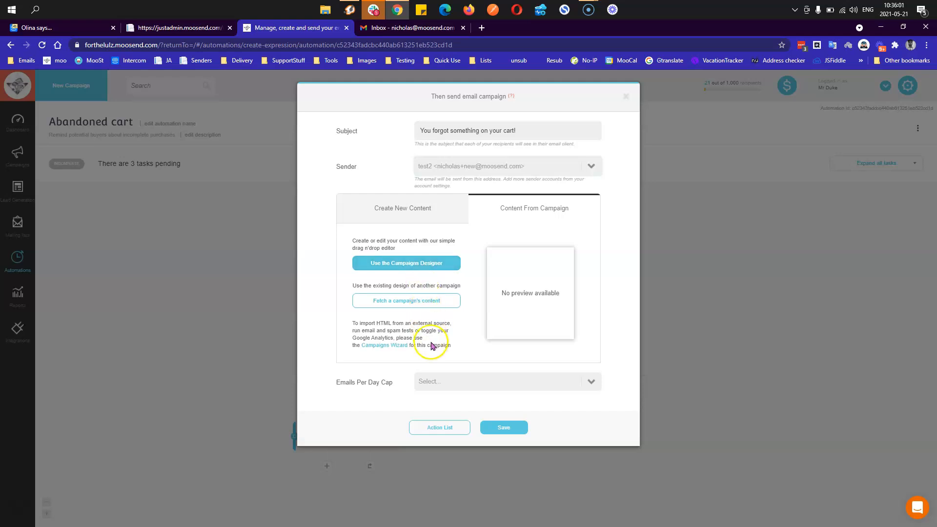
- Set the Emails Per Day Cap to Unlimited and launch the Campaigns Designer
left_click(431, 384)
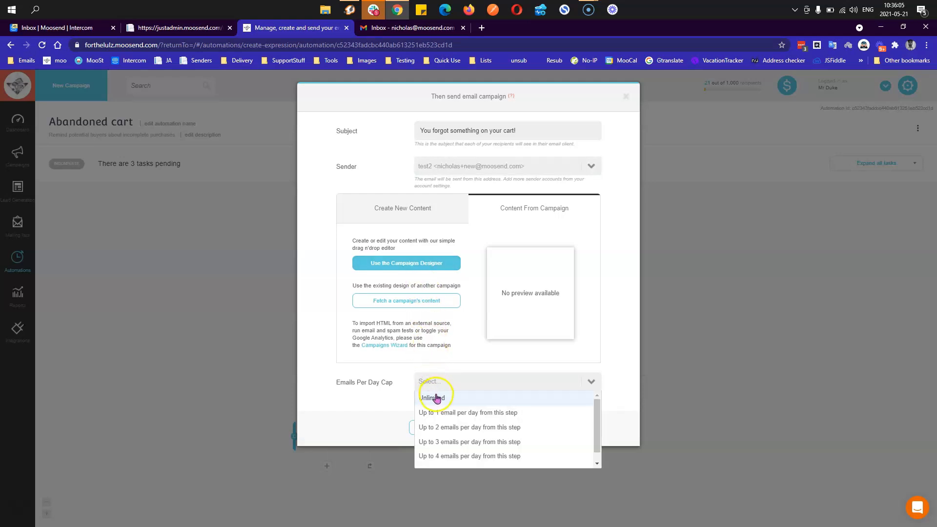
left_click(437, 398)
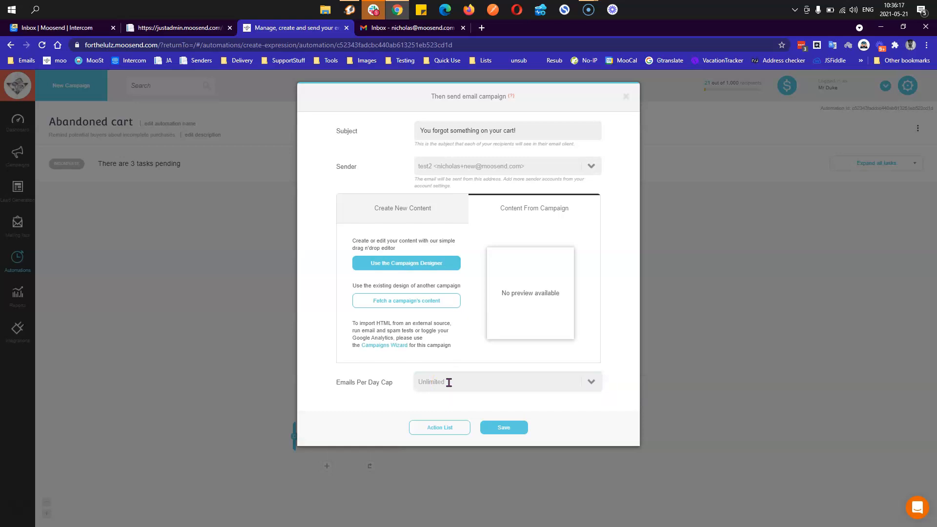
left_click(449, 382)
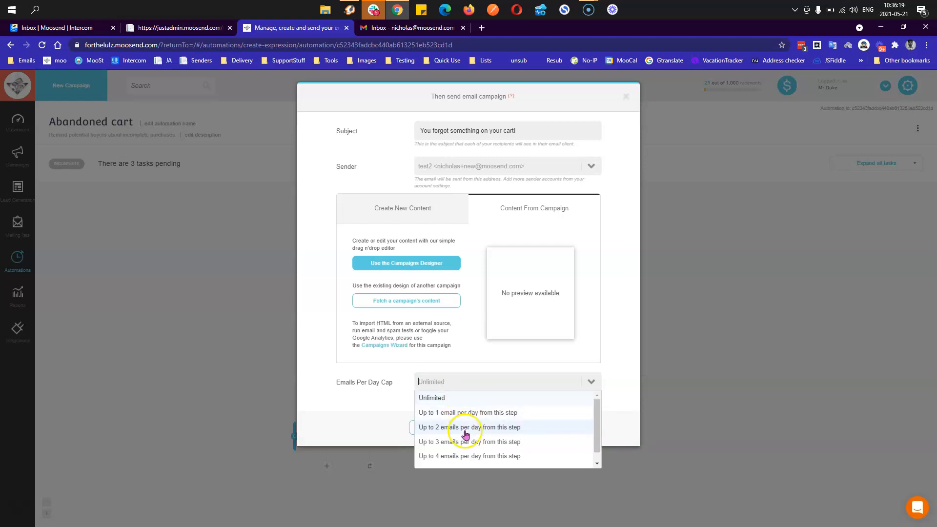
scroll(476, 454, "down", 1)
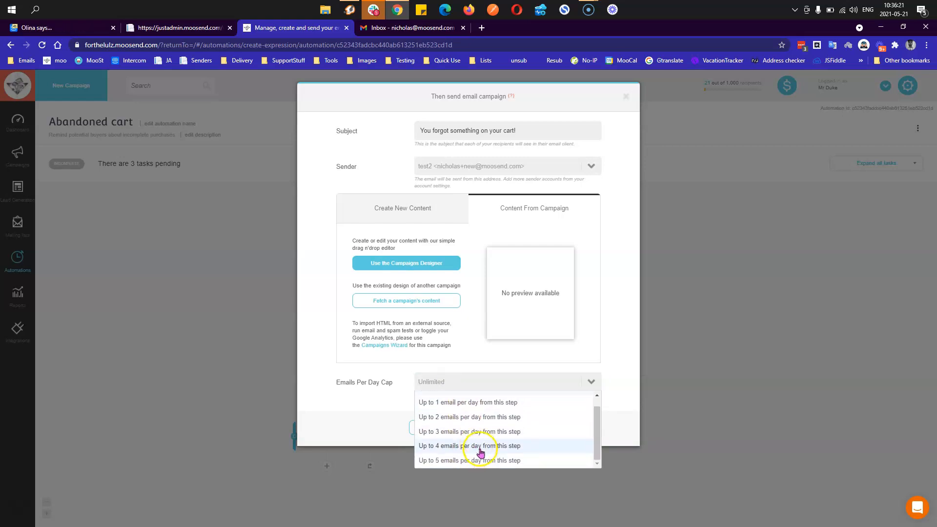
left_click(369, 411)
left_click(414, 264)
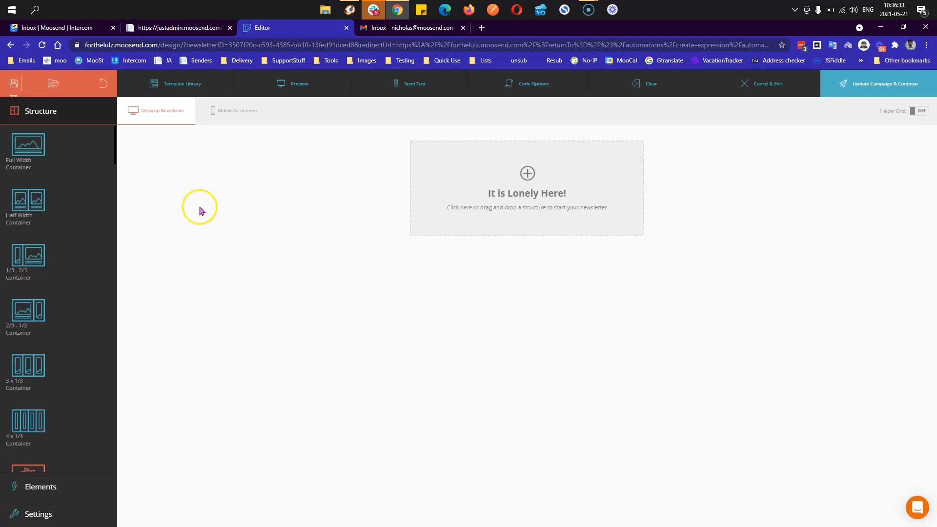
- Load the Cart Abandonment List template from the Template Library into the blank email
left_click(180, 85)
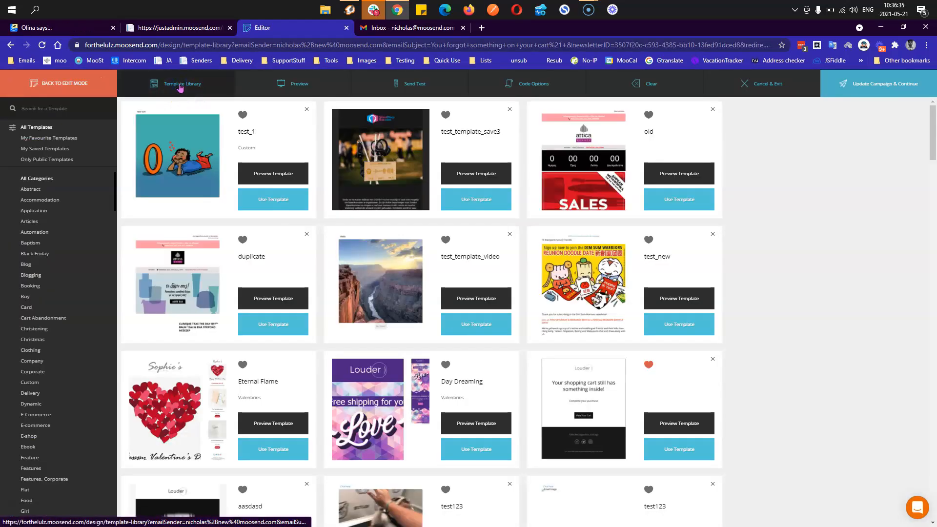
scroll(397, 271, "down", 5)
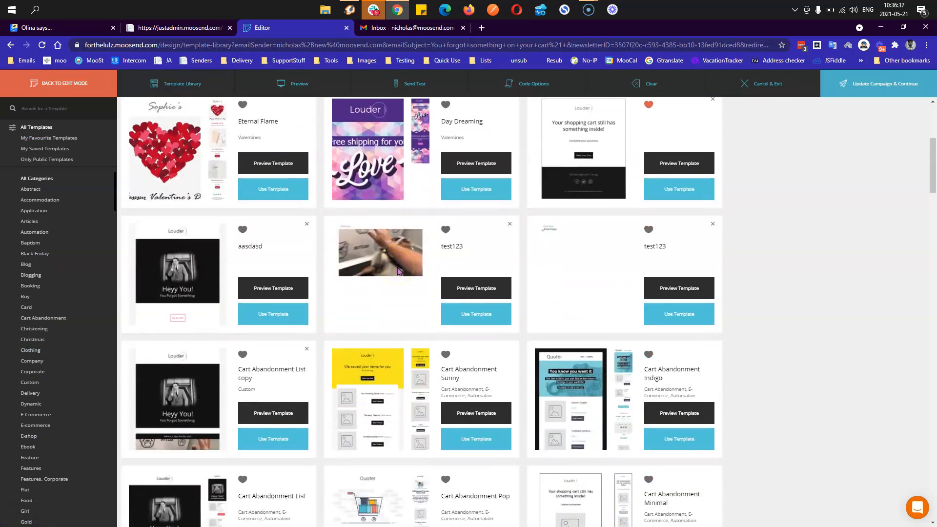
scroll(398, 272, "down", 4)
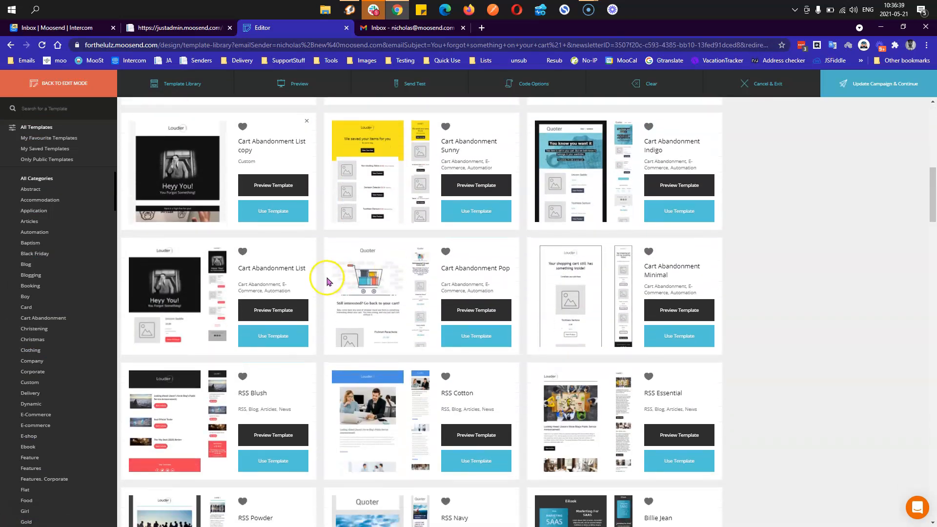
left_click(276, 338)
left_click(564, 180)
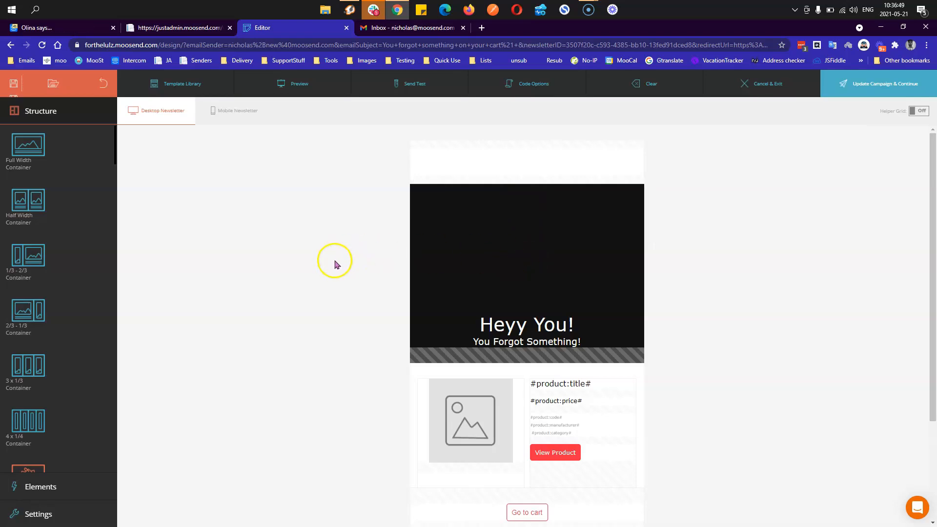
scroll(337, 265, "down", 3)
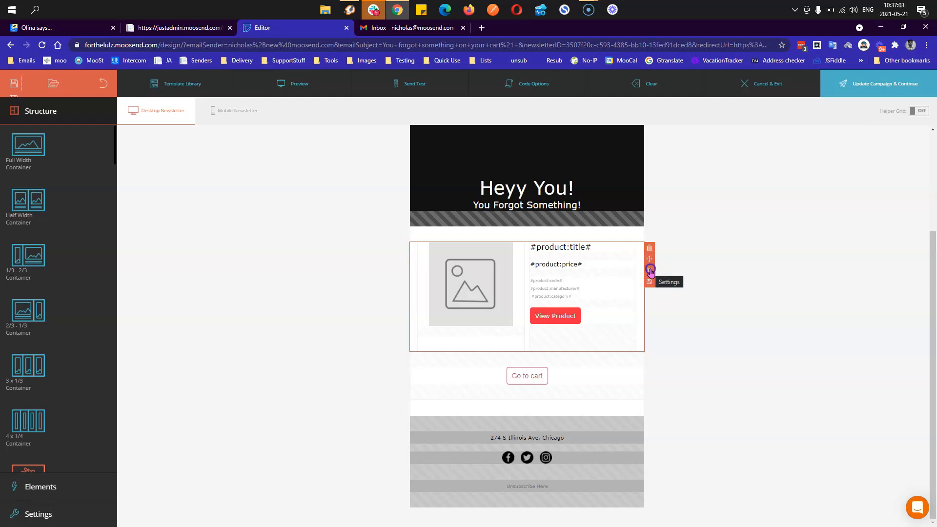
left_click(649, 270)
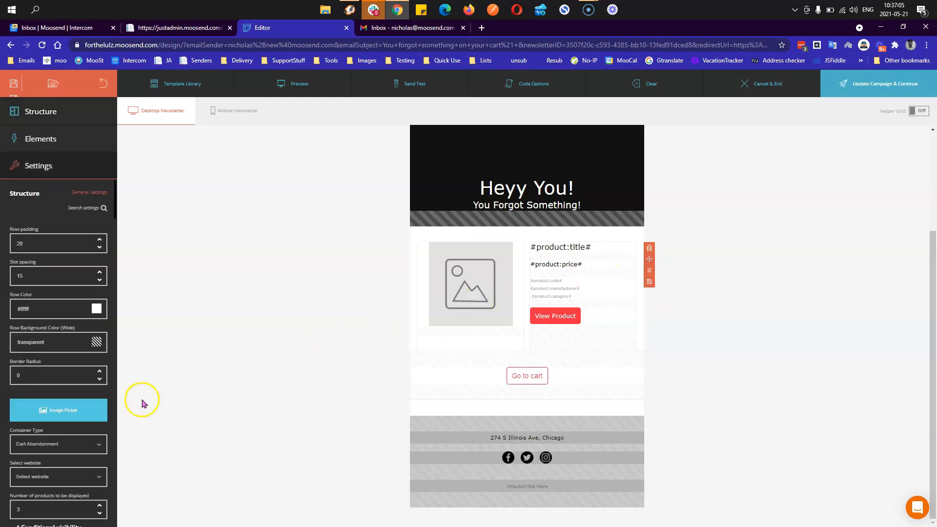
left_click(72, 478)
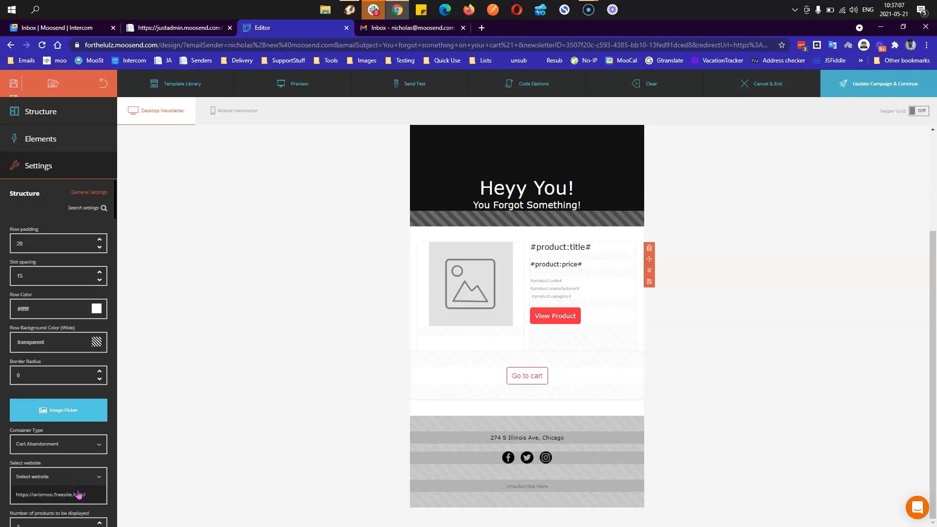
left_click(78, 494)
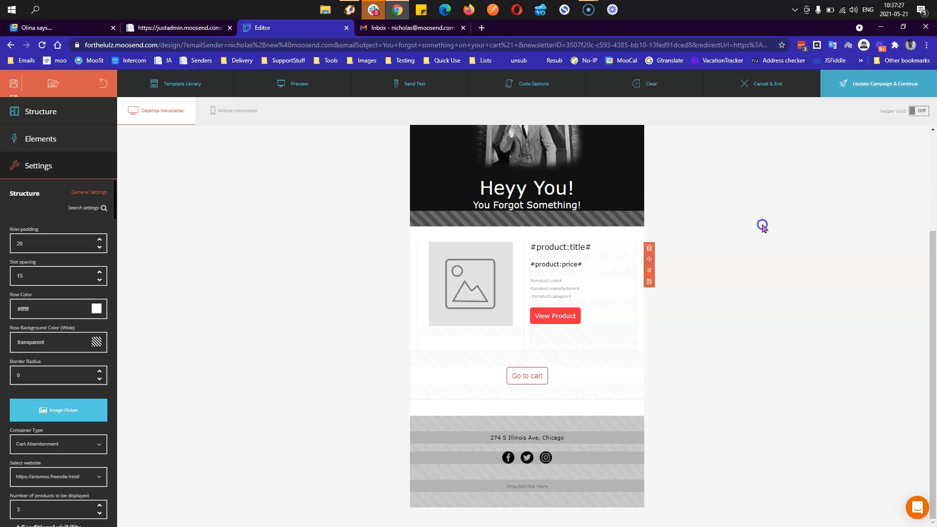
left_click(762, 227)
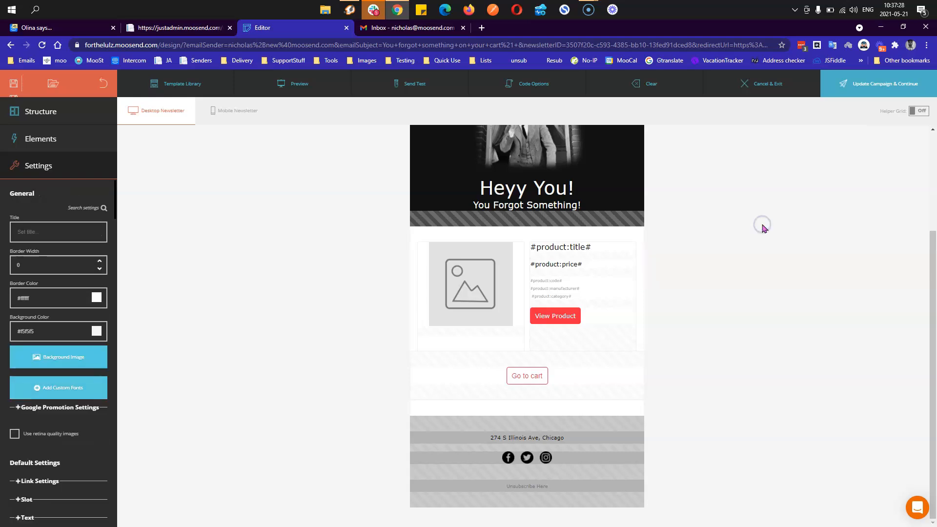
- Update the campaign with the finished design, confirm, and save the cart-abandonment email step
left_click(849, 89)
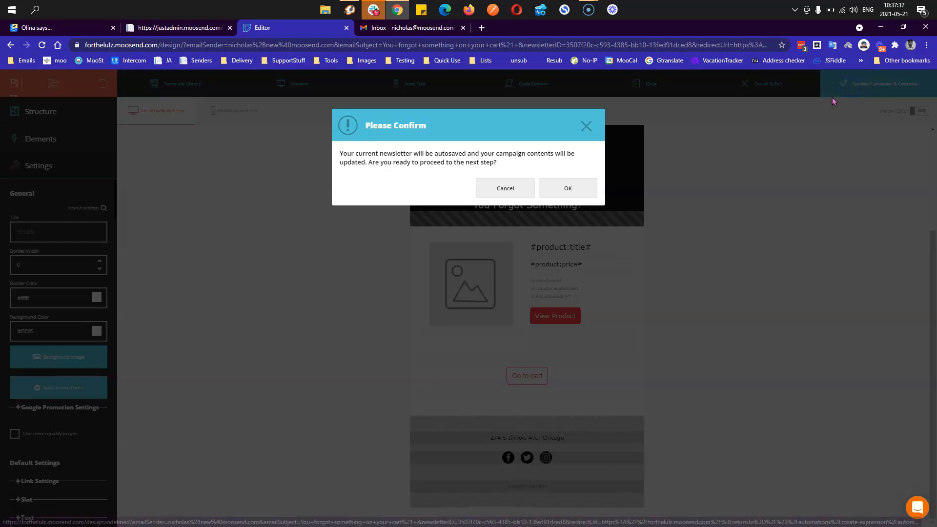
left_click(579, 195)
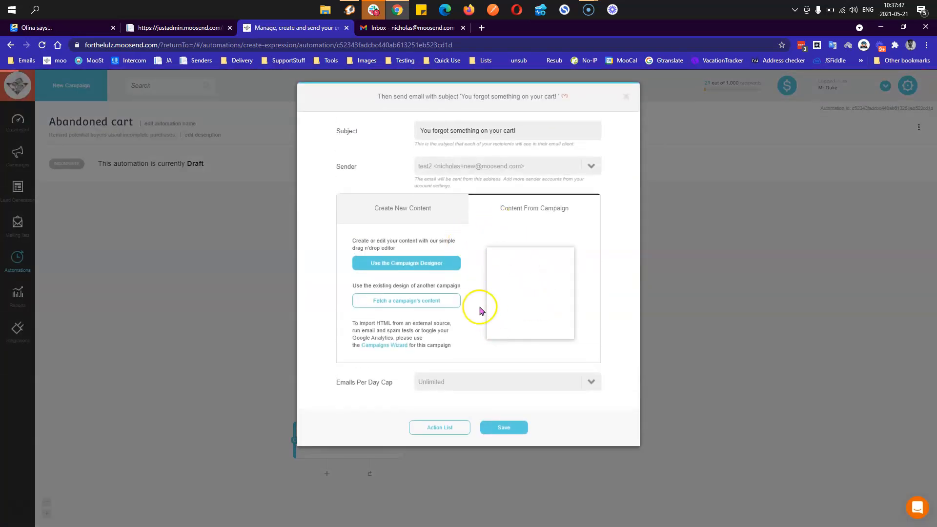
left_click(507, 429)
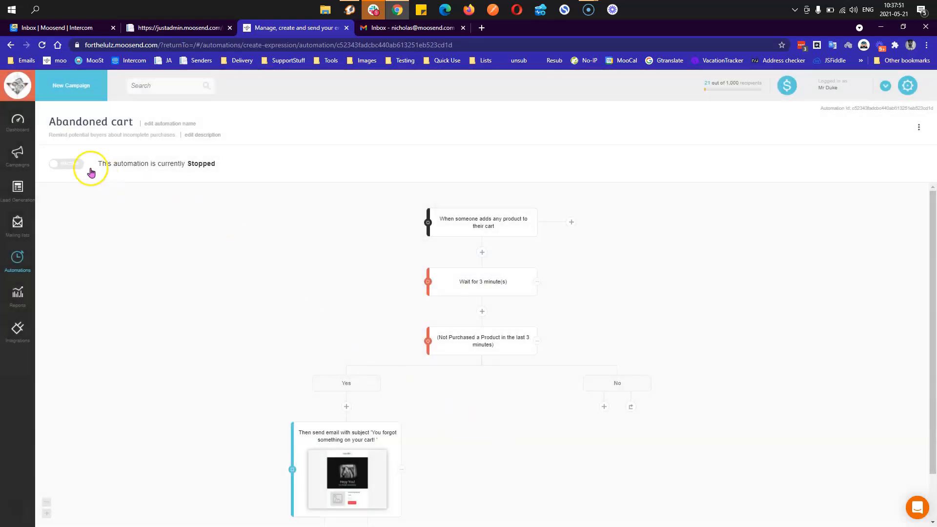
- Switch the Abandoned cart automation to Active and go back to Your Automations
left_click(74, 171)
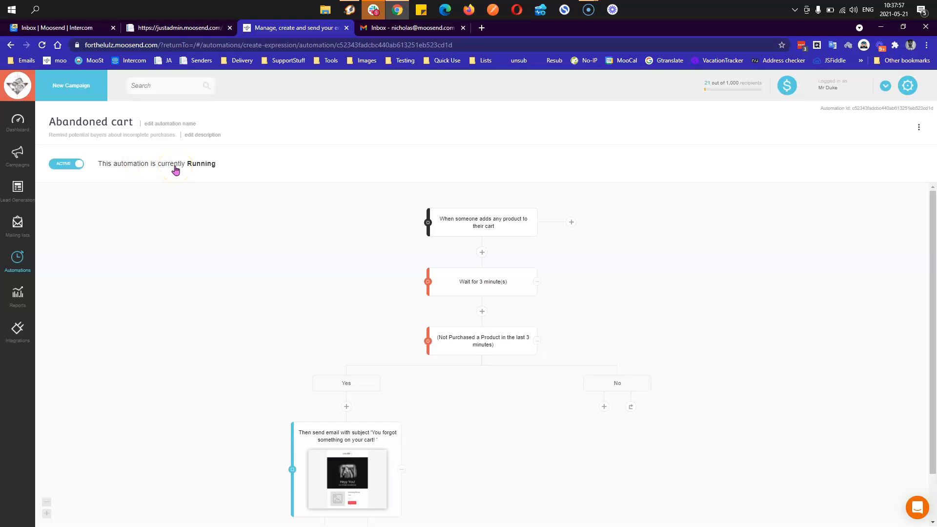
left_click(190, 168)
left_click(18, 256)
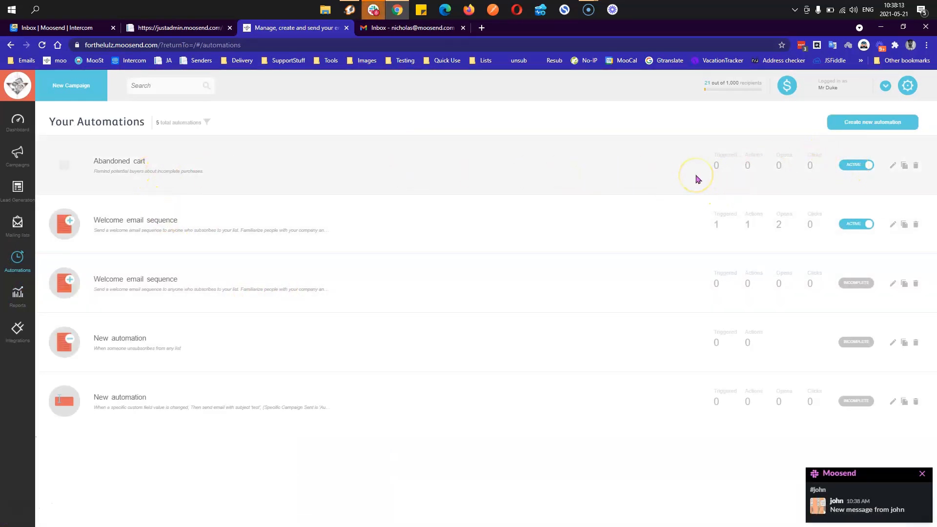
- Load the arismoo.freesite.host store front page, without /wp-admin/, in a private incognito window
key("ctrl+shift+n")
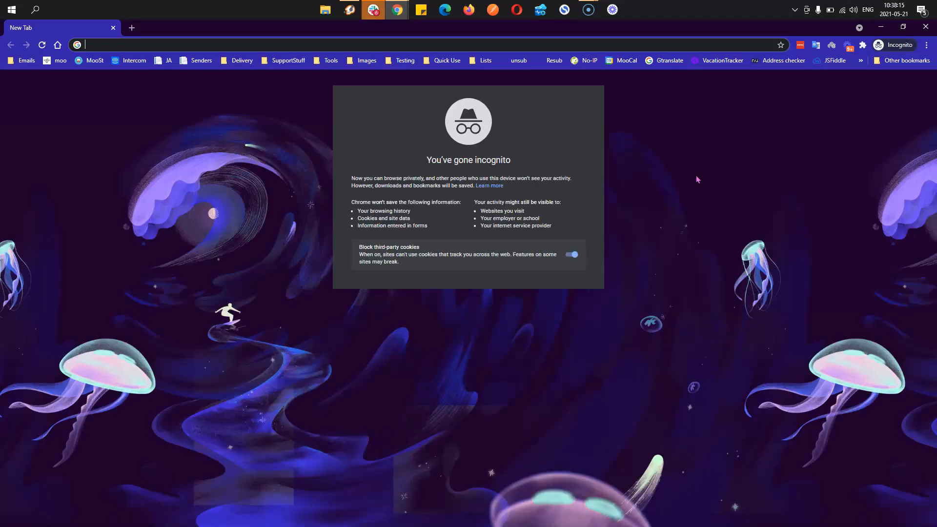
type("arismoo.freesite.host/wp-admin/")
key("End")
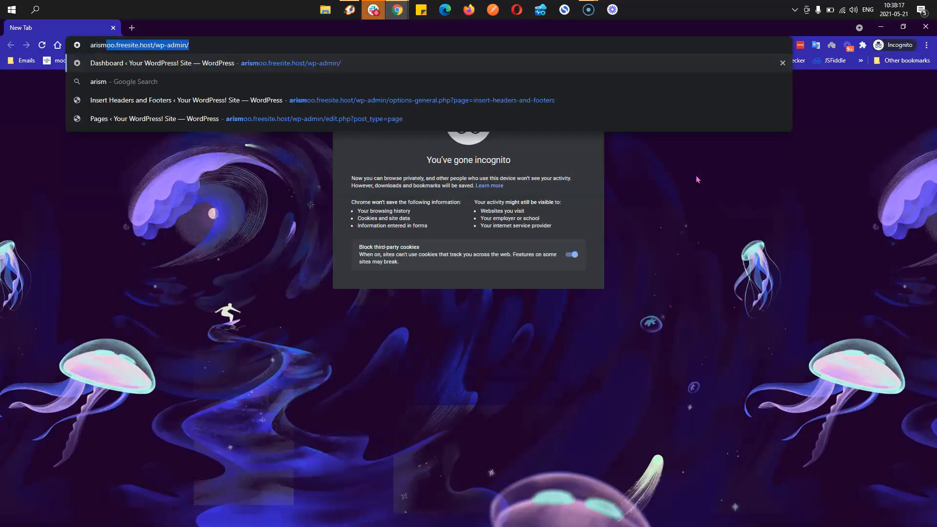
key("BackSpace")
key("BackSpace")
key("BackSpace")
key("BackSpace")
key("BackSpace")
key("BackSpace")
key("BackSpace")
key("BackSpace")
key("BackSpace")
key("BackSpace")
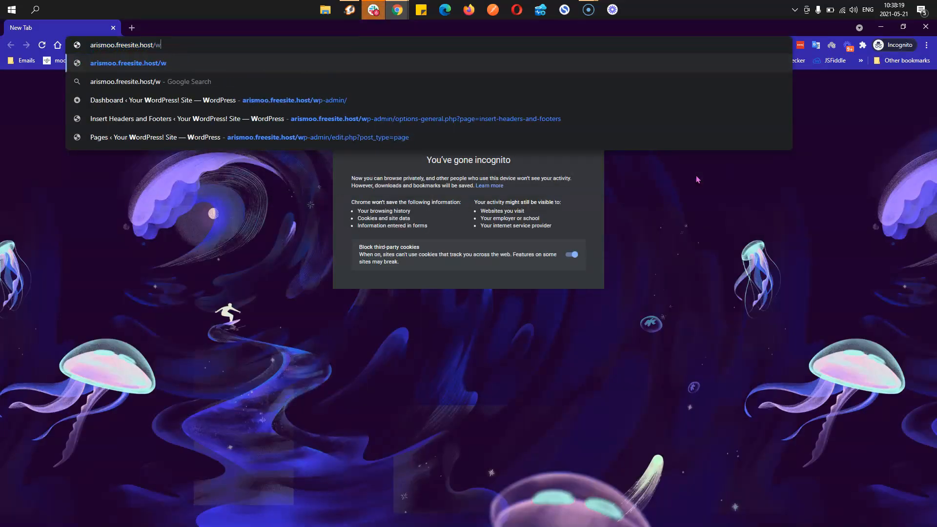
key("Return")
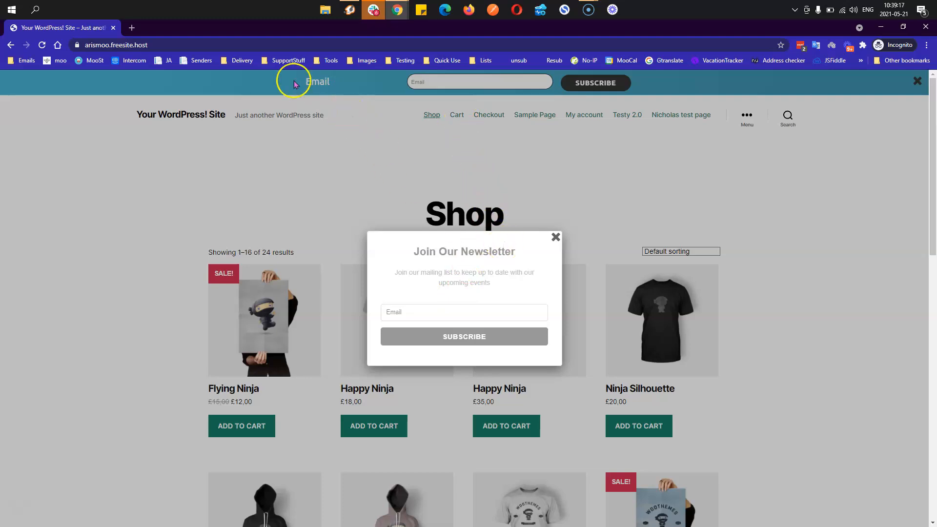
key("alt+Tab")
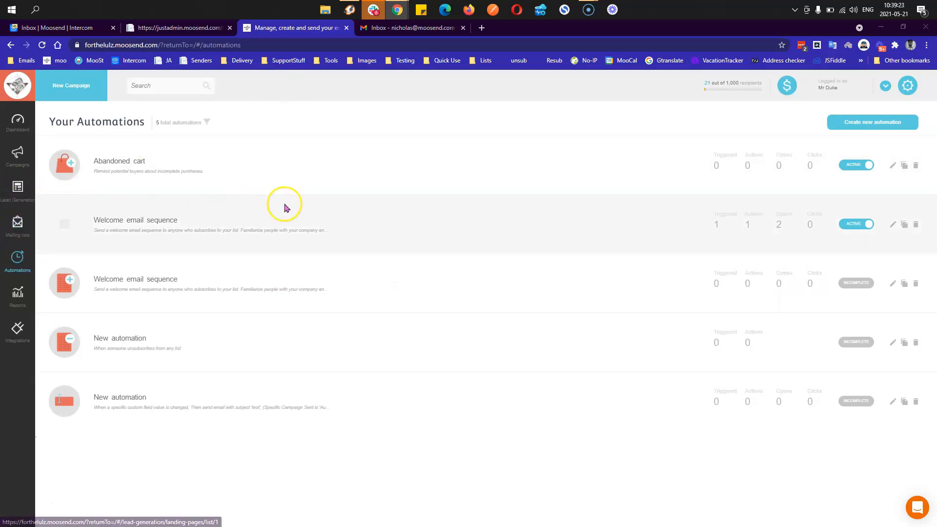
key("alt+Tab")
- Sign up with a test e-mail address in the store's newsletter popup and copy that address
left_click(438, 314)
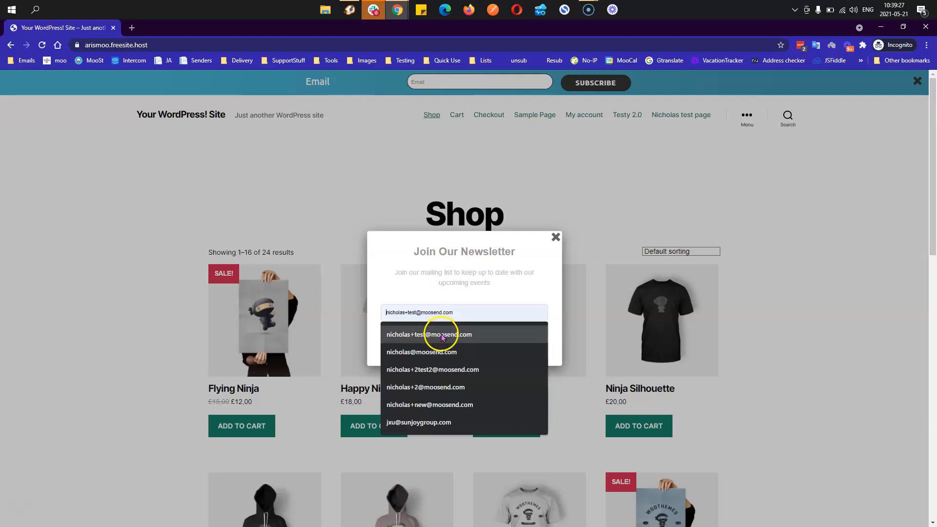
left_click(420, 334)
left_click(419, 314)
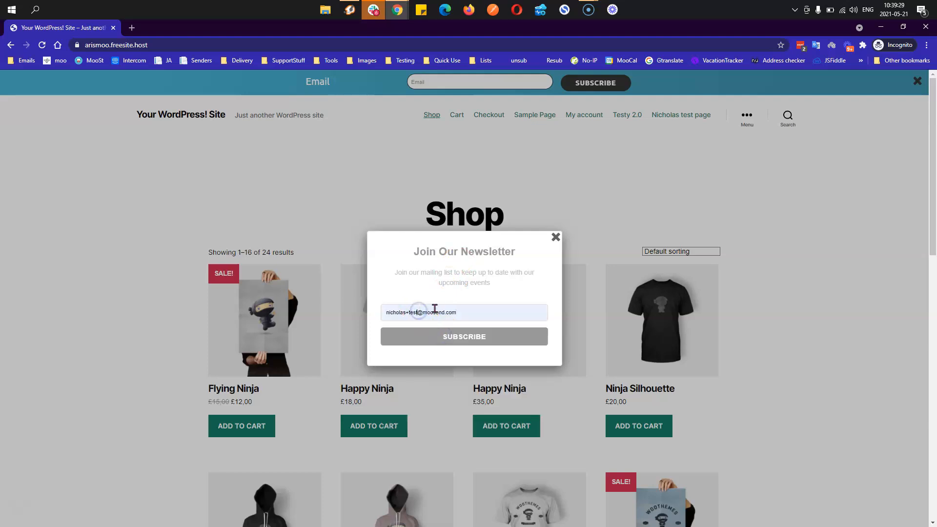
type("2105")
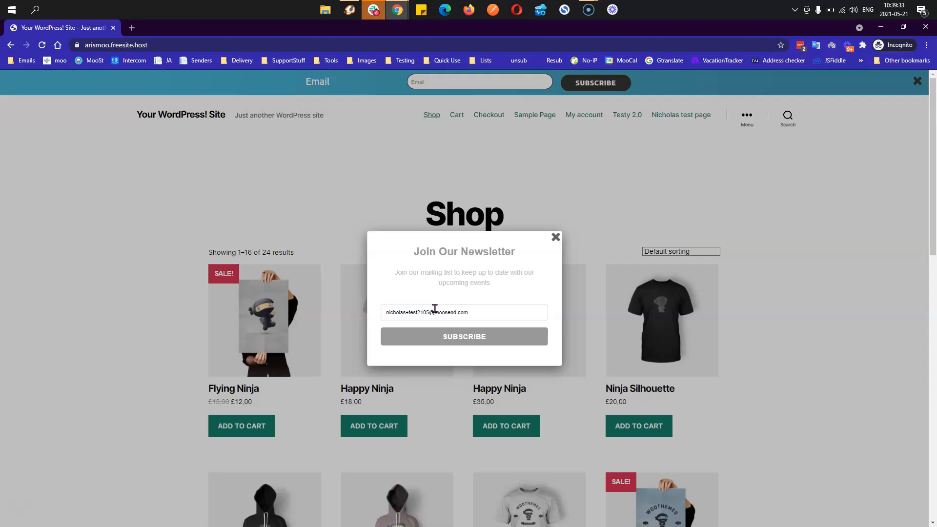
left_click(445, 341)
left_click(498, 312)
triple_click(501, 313)
key("ctrl+c")
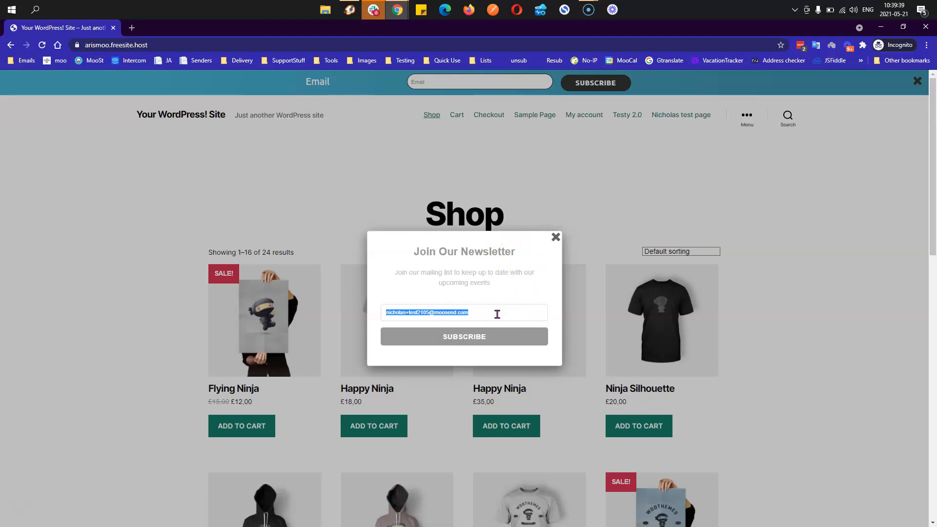
- Subscribe the same address in the top bar, add Flying Ninja to the cart, then close the tab
left_click(555, 237)
left_click(481, 83)
key("ctrl+v")
key("Return")
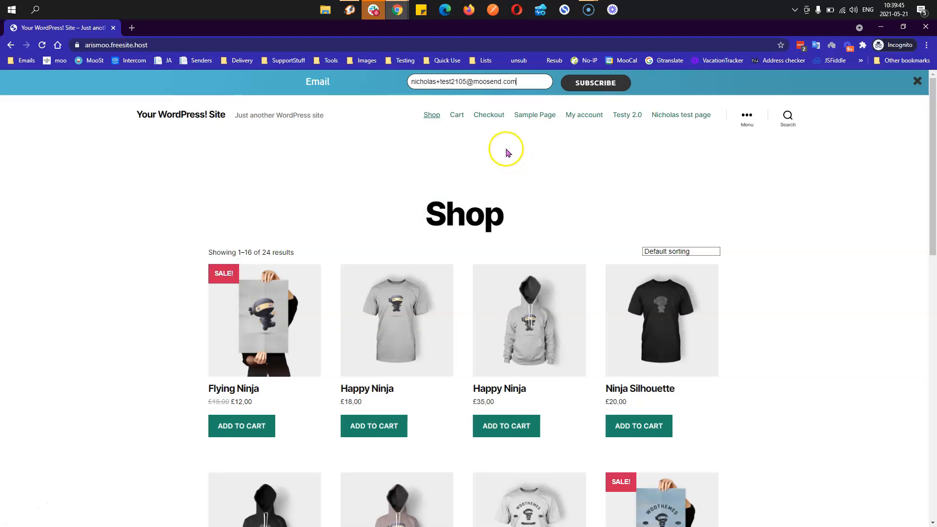
left_click(247, 428)
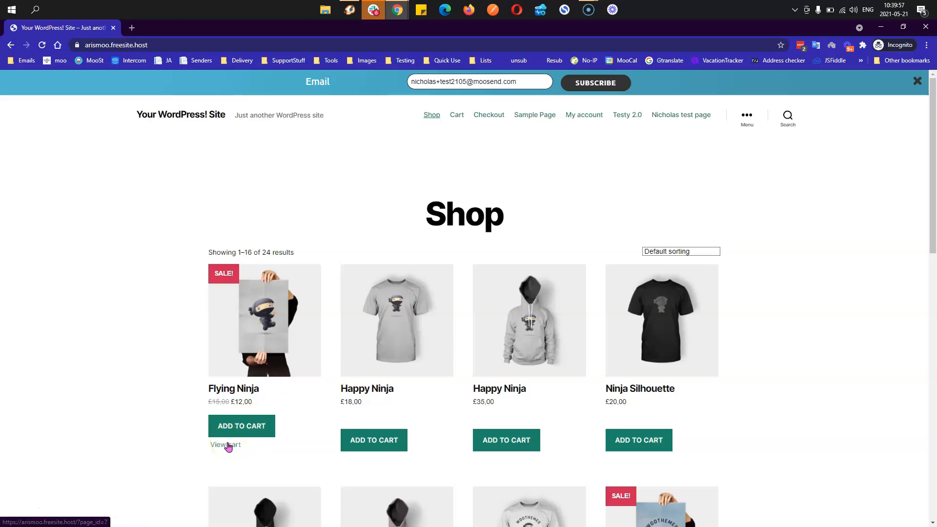
middle_click(82, 29)
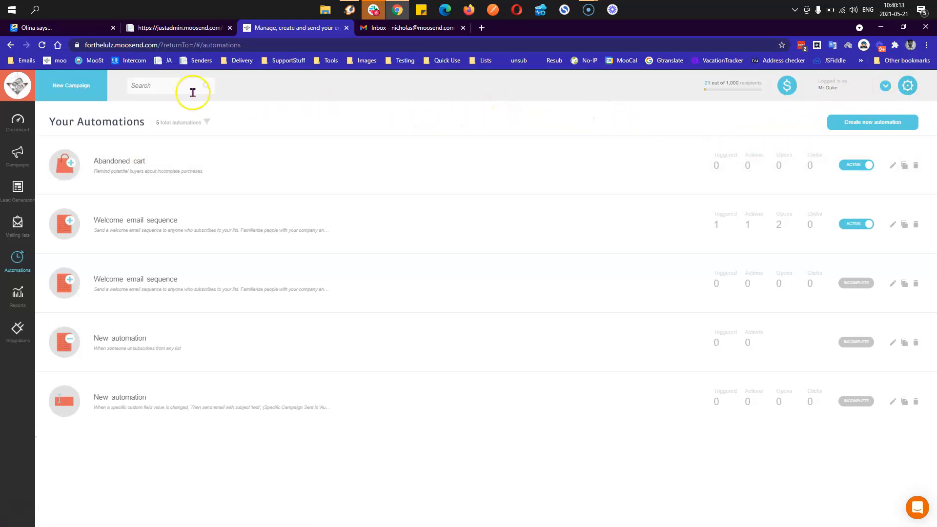
- Reload the automations list until Abandoned cart shows 1 trigger, then open that workflow
left_click(42, 46)
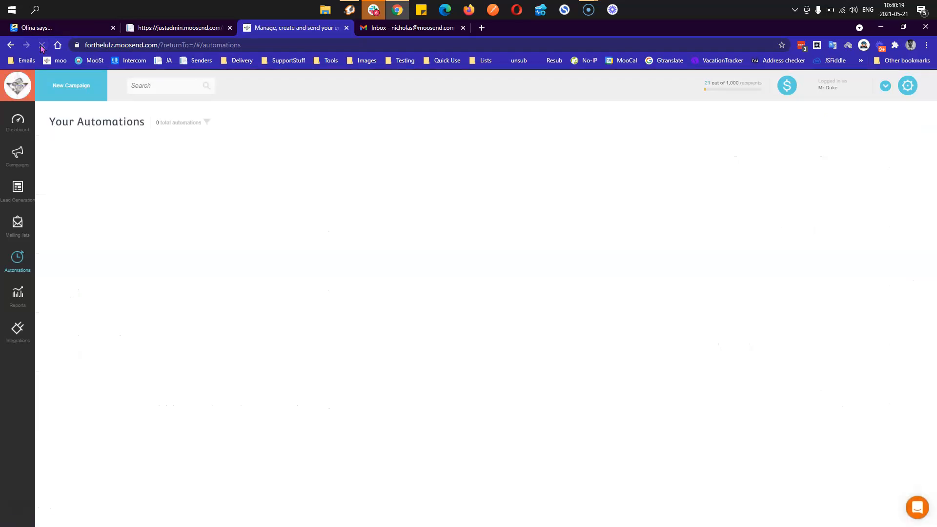
left_click(42, 47)
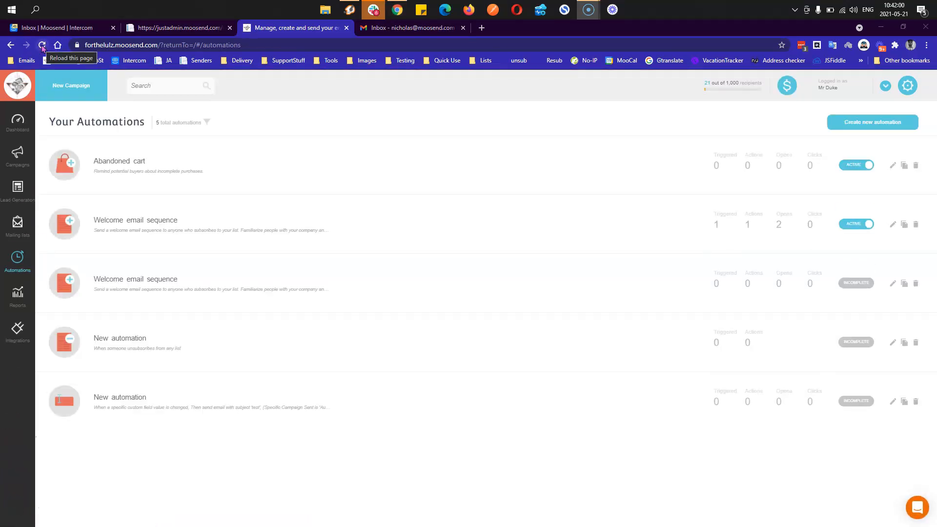
left_click(42, 45)
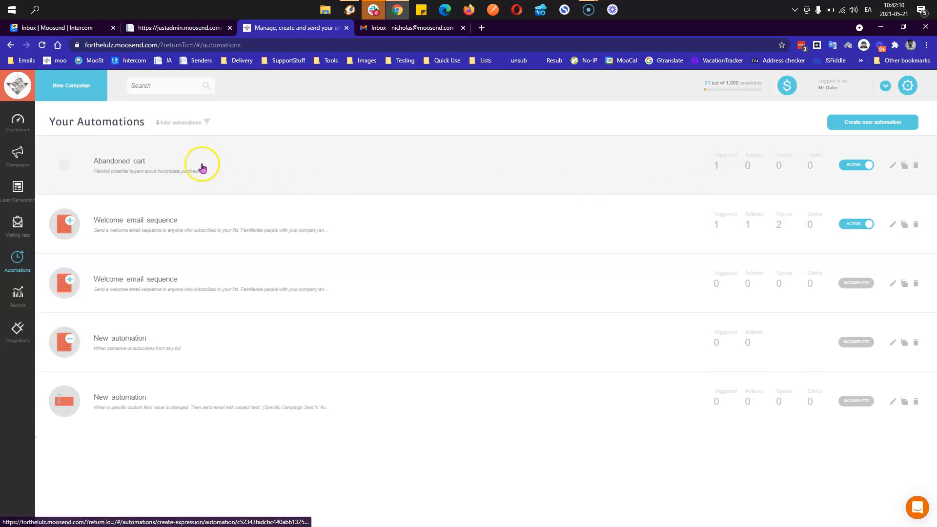
left_click(135, 161)
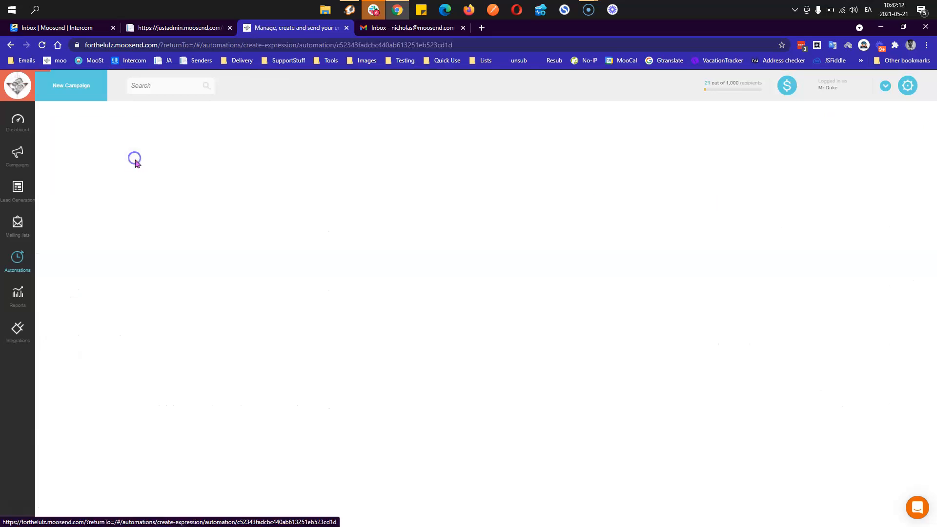